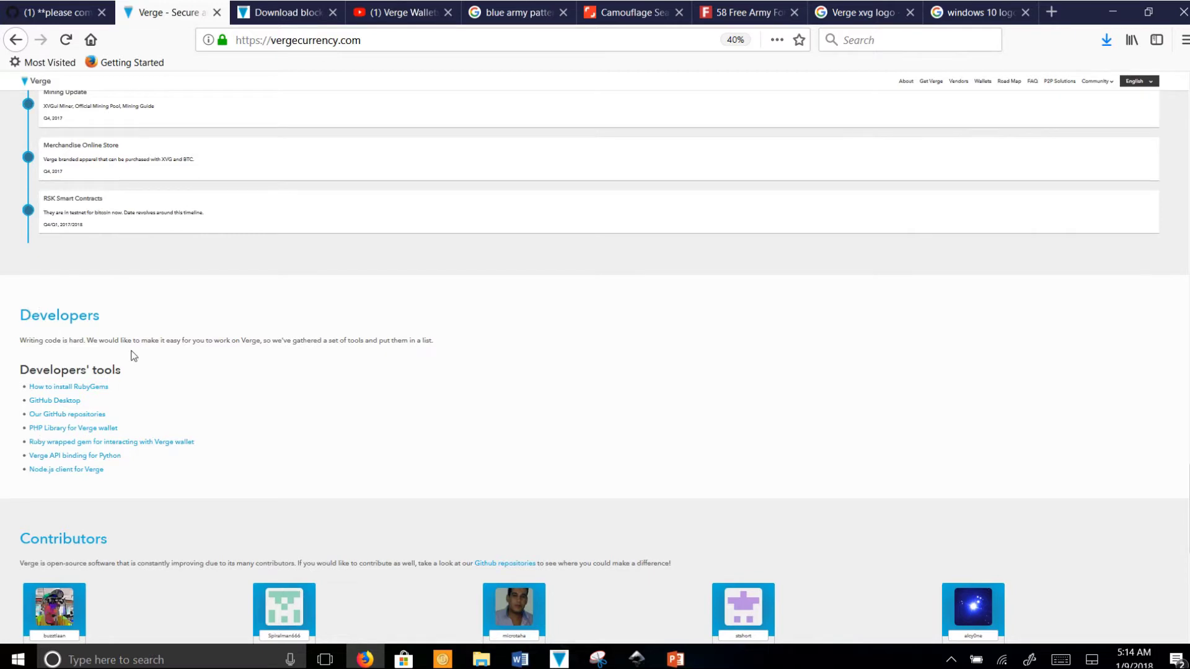
# Open the releases page of the official VERGE source code repository through the site's GitHub repositories link
pyautogui.click(90, 419)
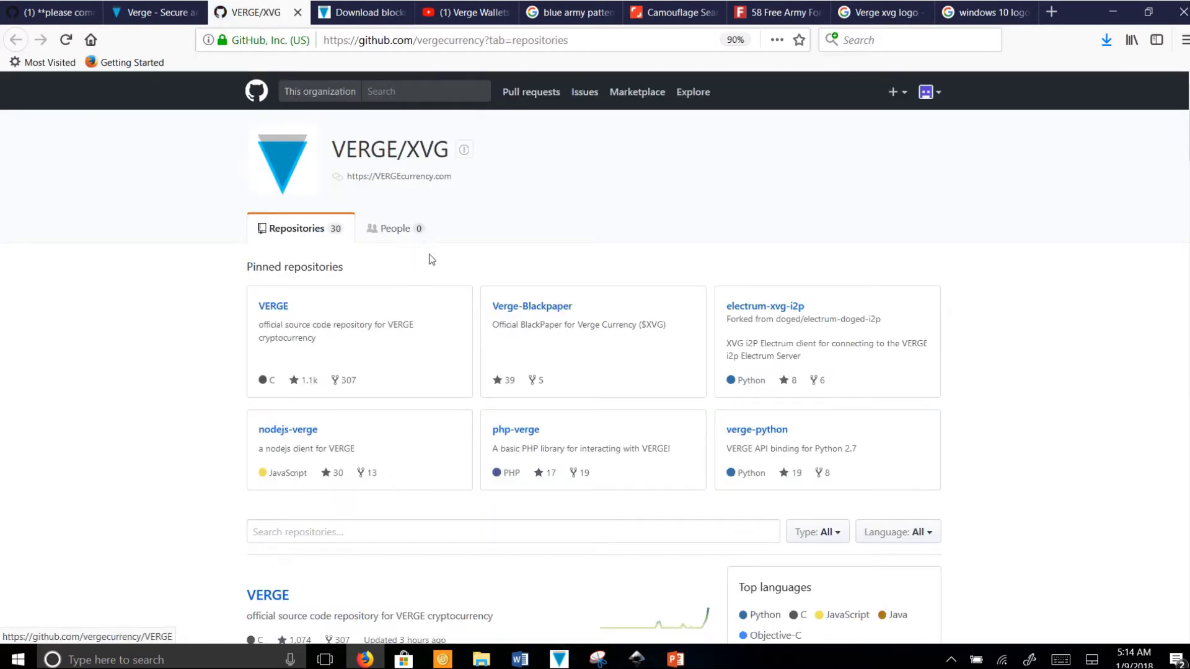
pyautogui.click(282, 310)
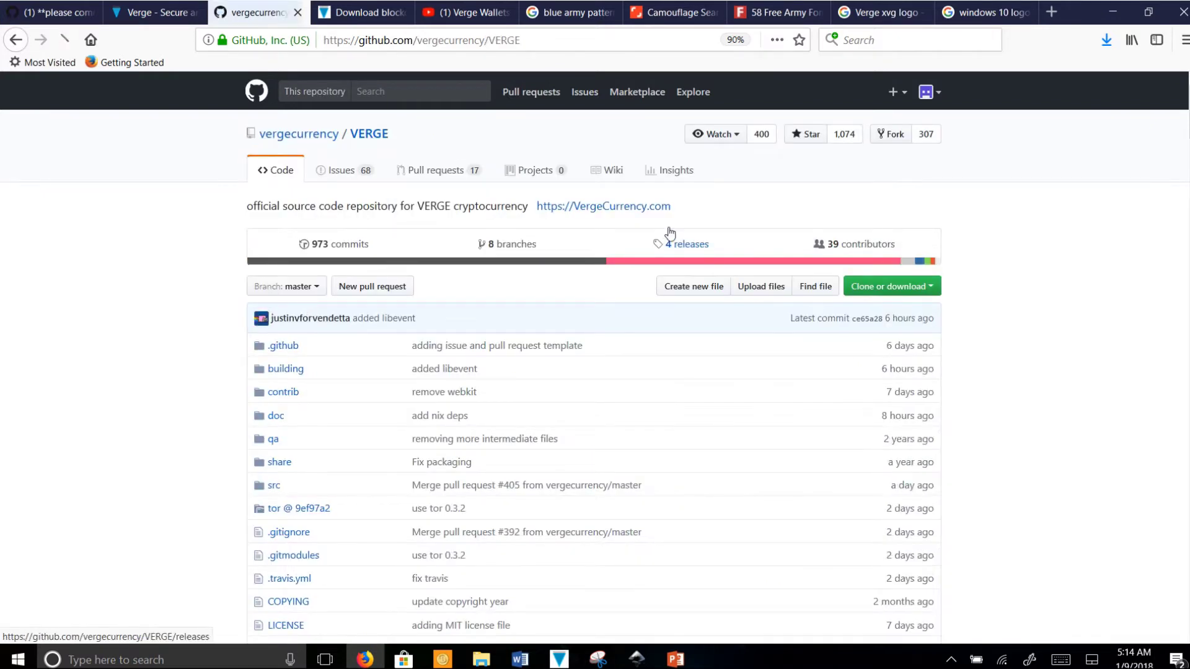
pyautogui.click(693, 247)
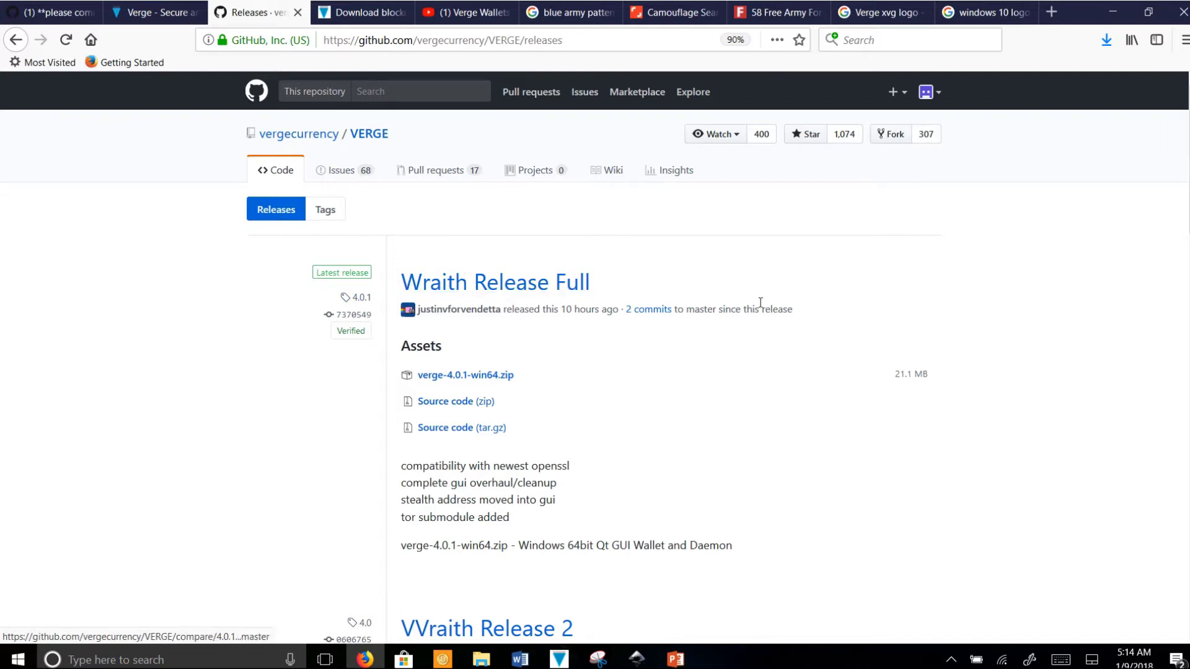
# Download verge-4.0.1-win64.zip from the Wraith Release Full assets and save the file
pyautogui.scroll(-3, 1121, 226)
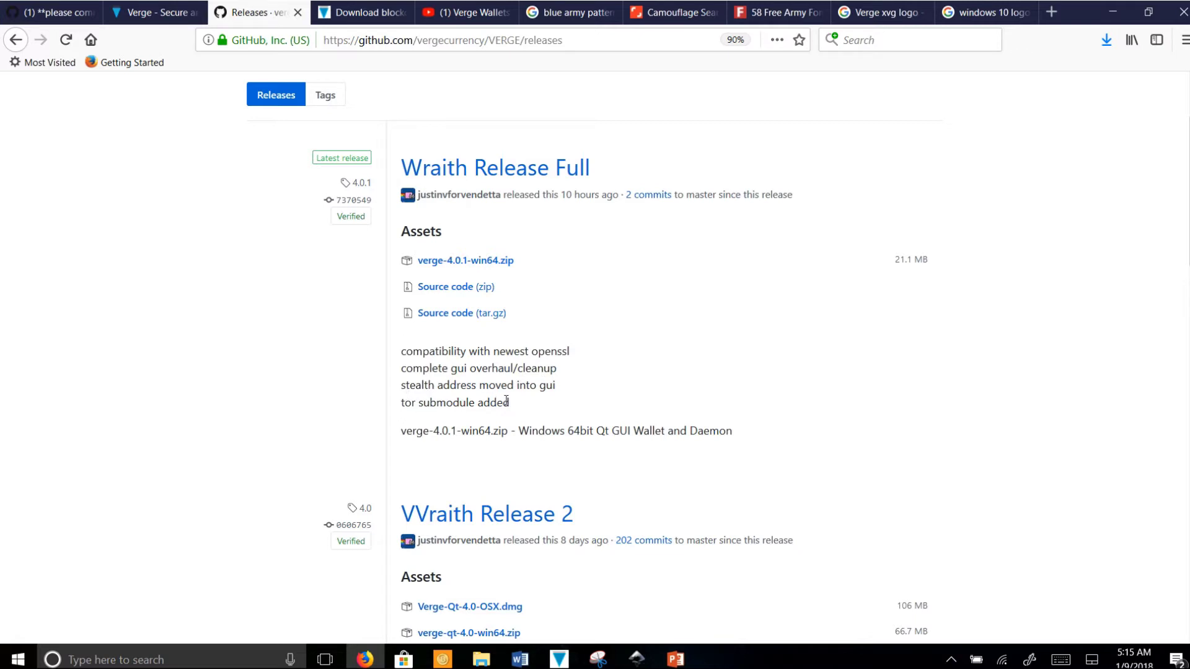
pyautogui.click(504, 262)
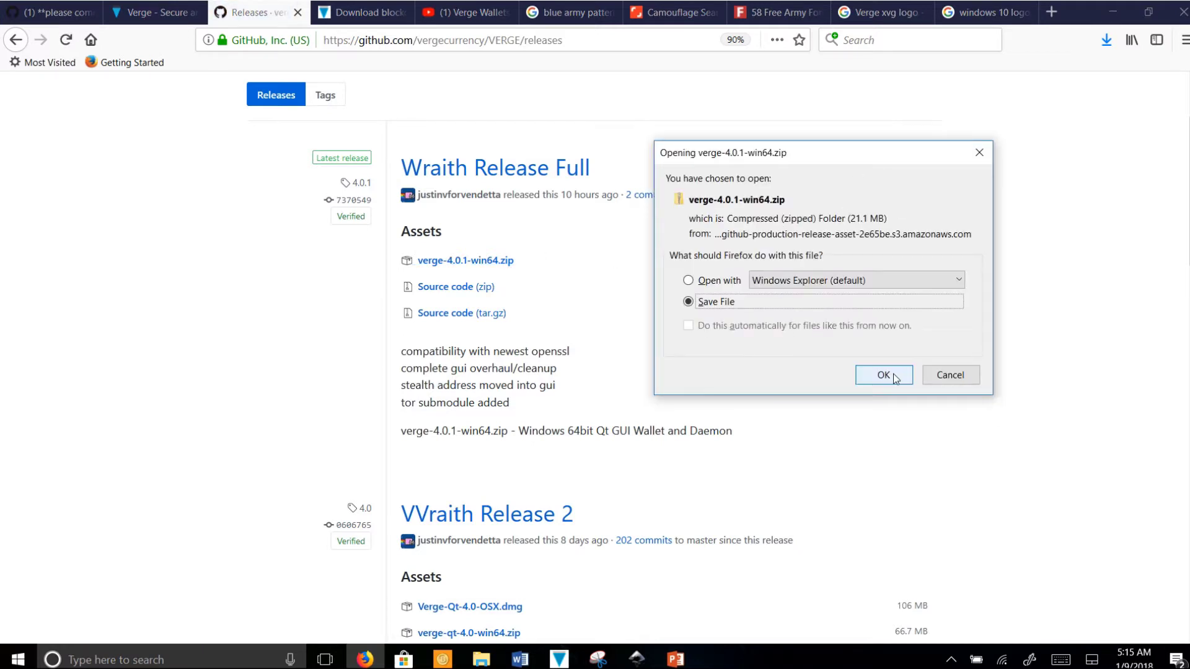
pyautogui.click(893, 374)
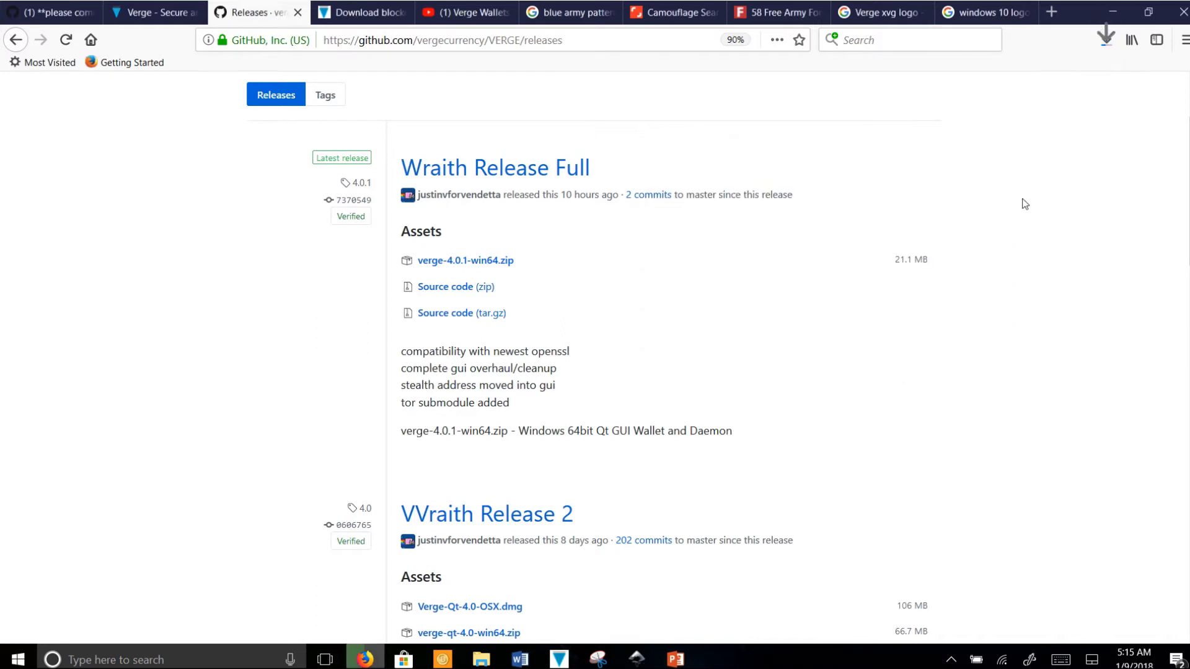
# Open the downloaded verge-4.0.1-win64(2).zip and extract all its files to the default Downloads folder
pyautogui.click(1110, 41)
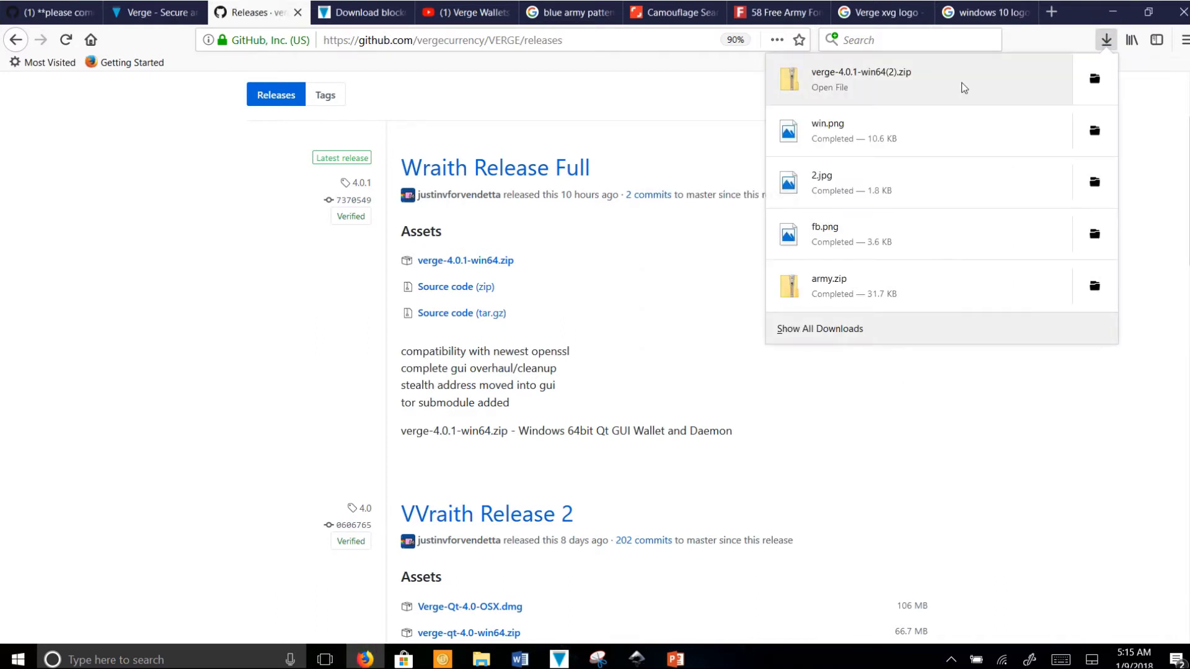
pyautogui.click(942, 91)
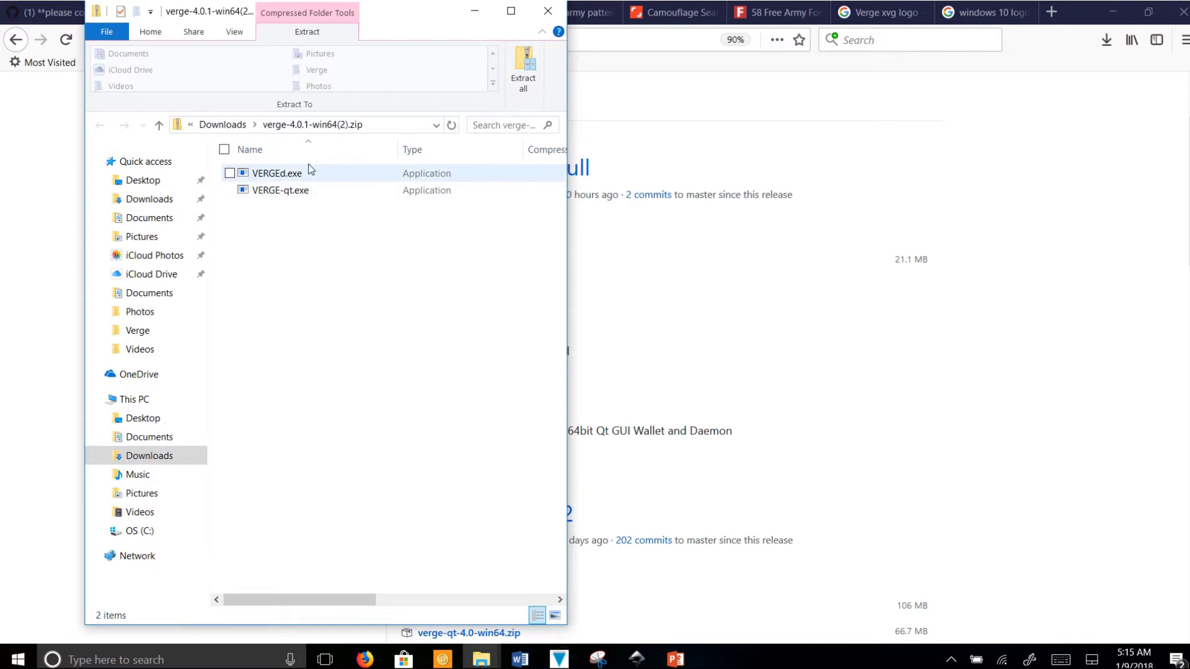
pyautogui.click(520, 81)
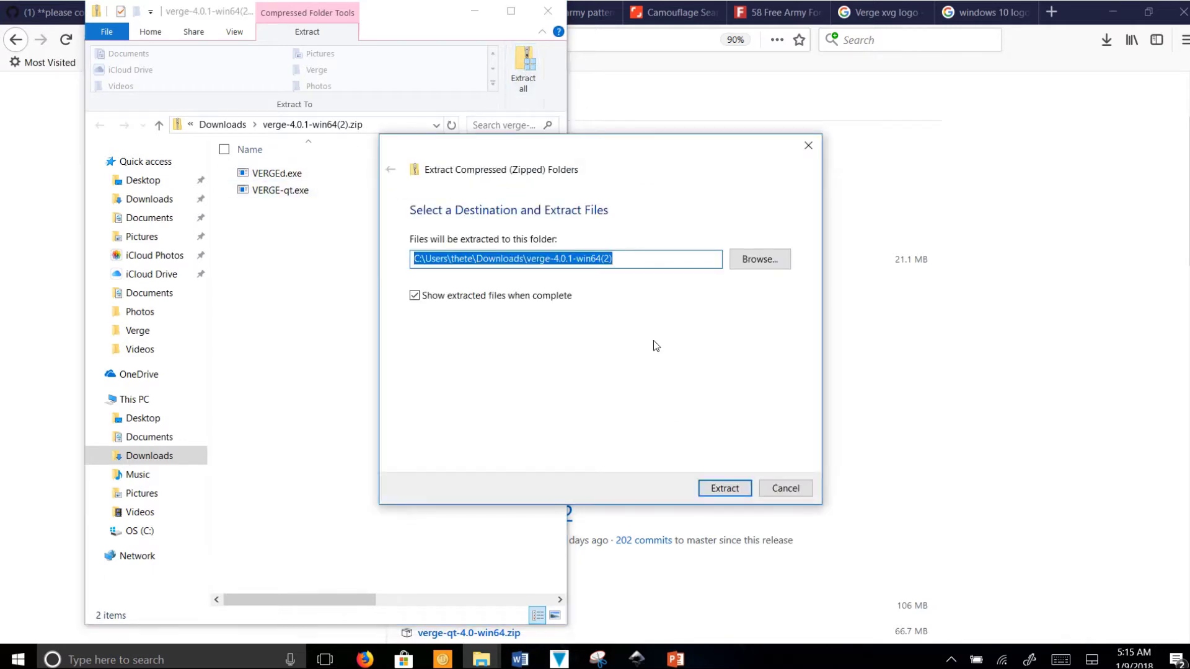
pyautogui.click(728, 493)
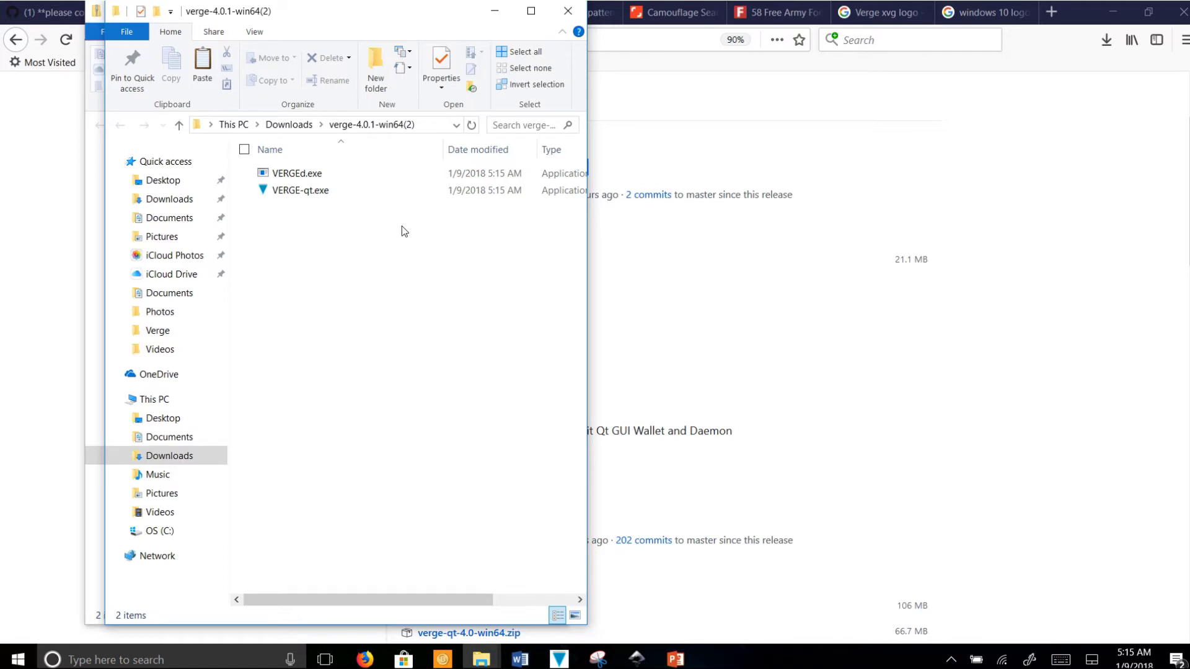
# Copy VERGEd.exe and VERGE-qt.exe from the extracted folder and minimize its window
pyautogui.moveTo(401, 226); pyautogui.dragTo(294, 173)
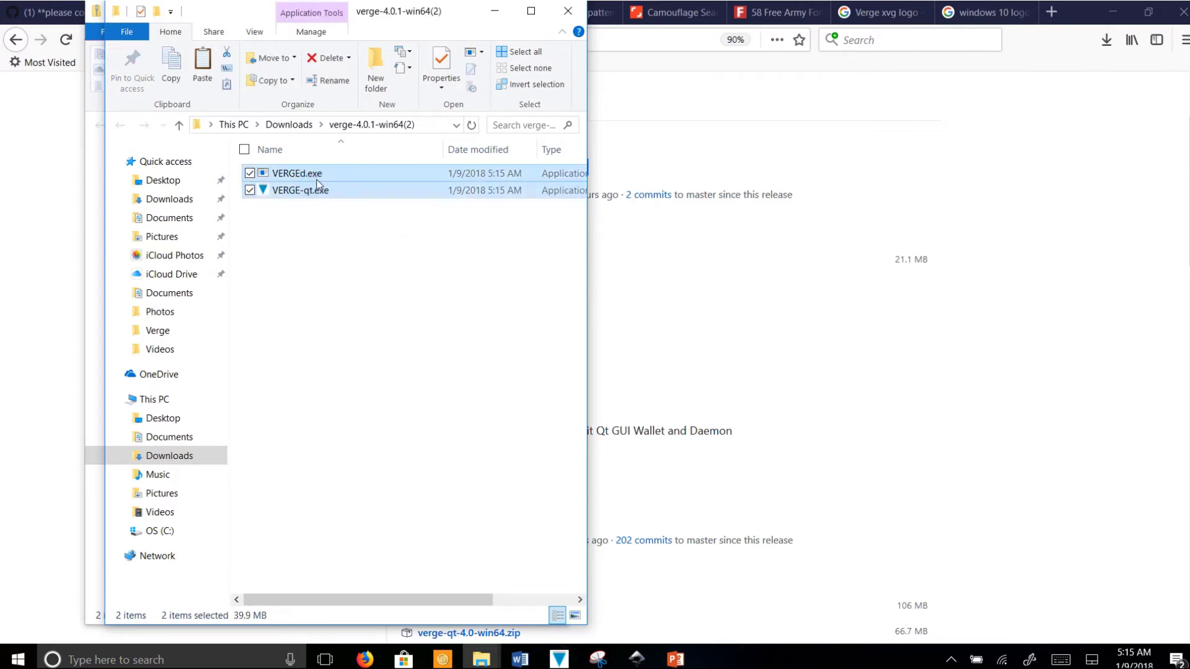
pyautogui.rightClick(317, 181)
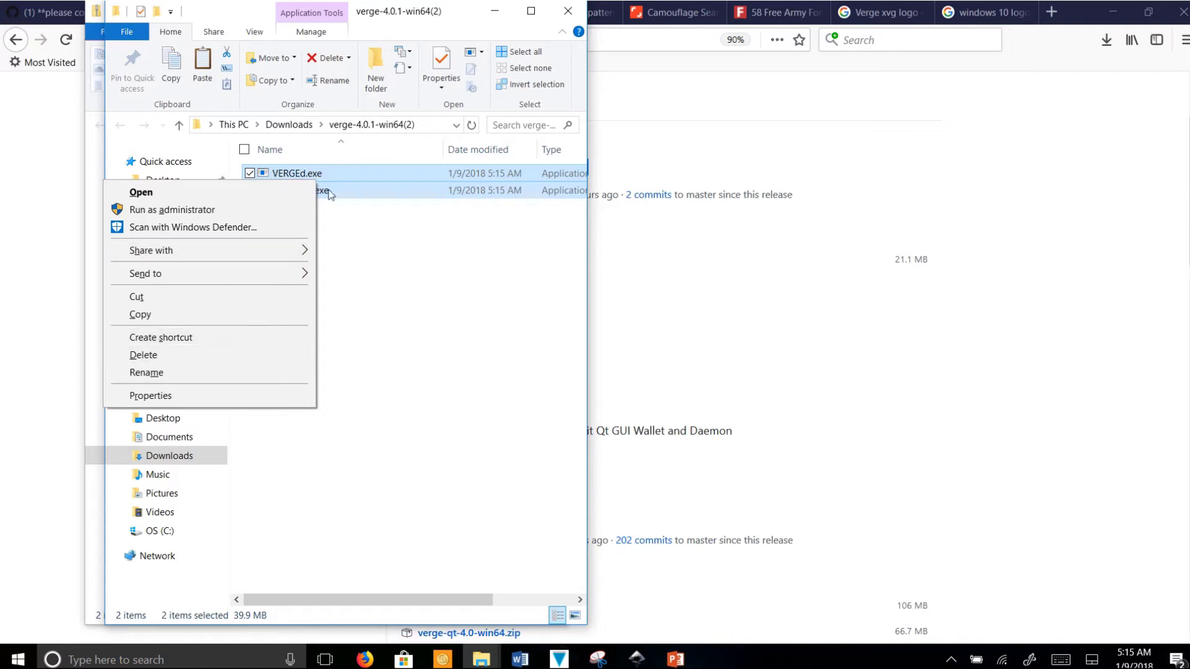
pyautogui.click(140, 315)
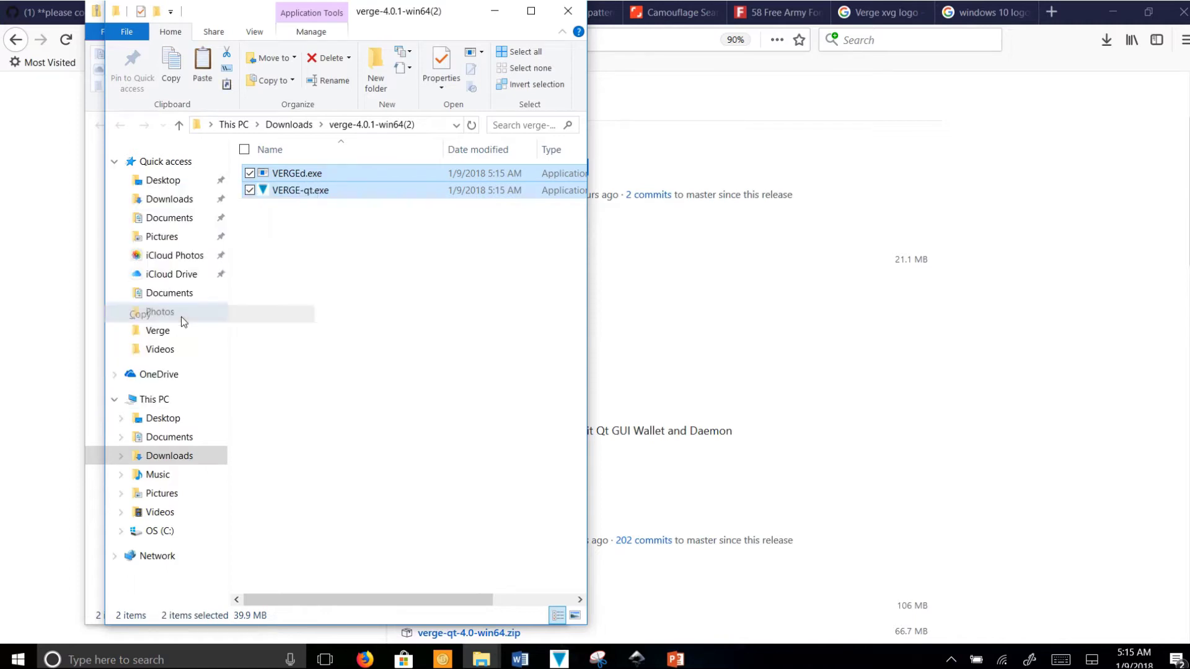
pyautogui.click(494, 11)
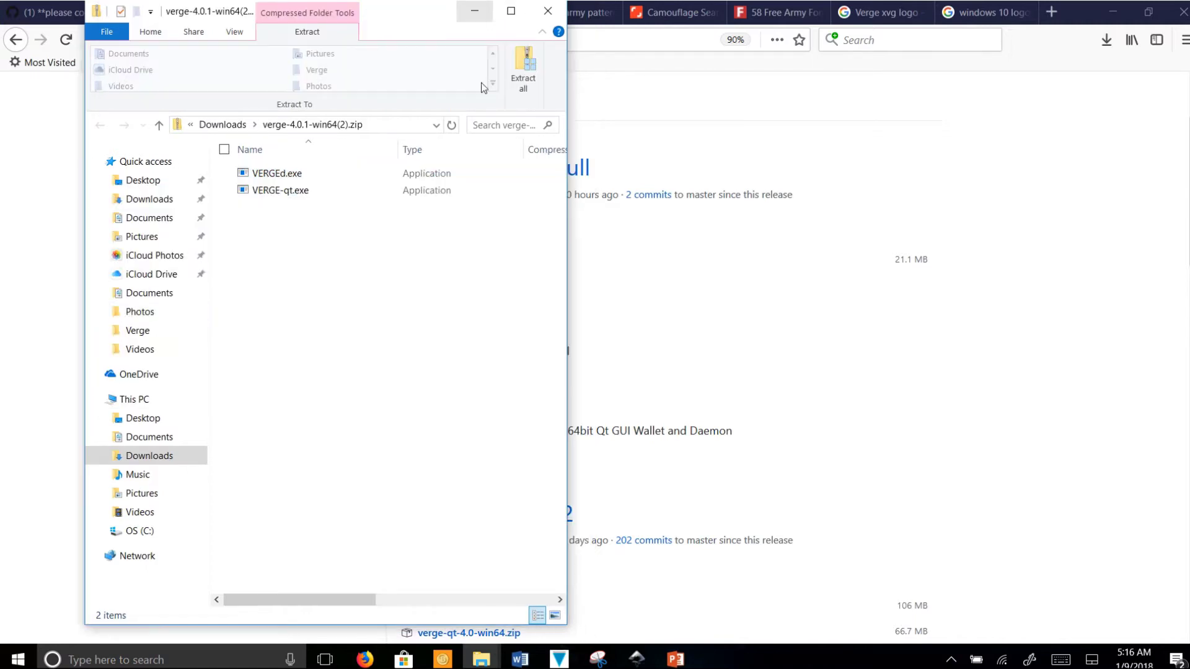
# Open the existing wallet folder verge-b2 inside the Verge documents folder
pyautogui.click(153, 331)
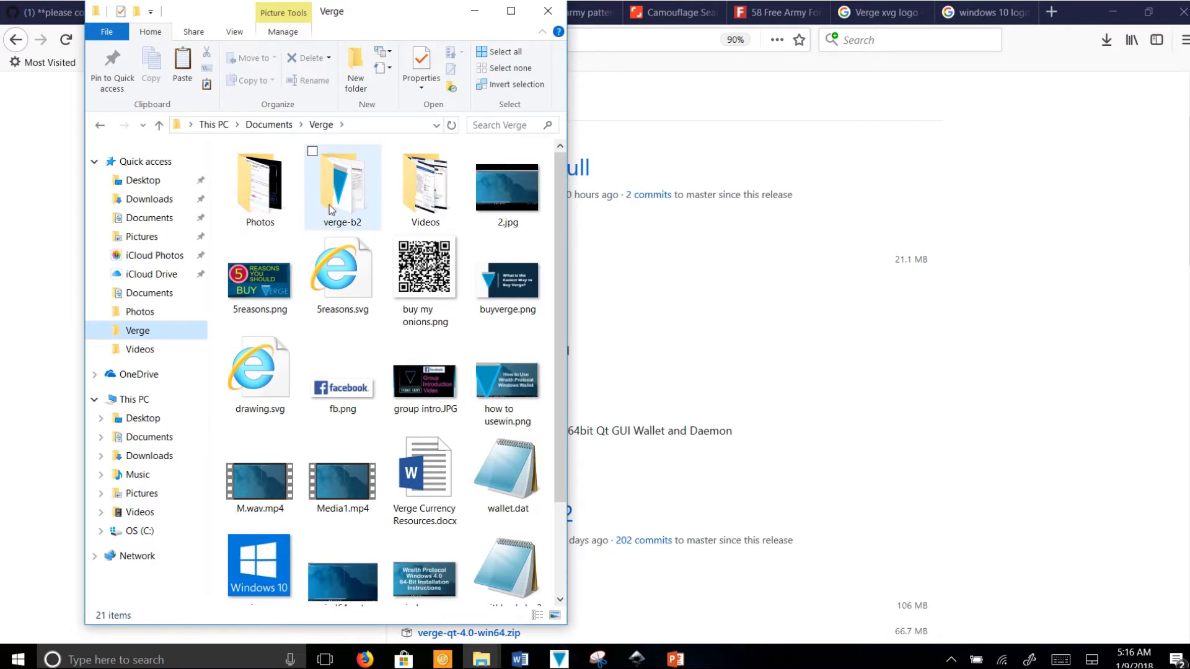
pyautogui.doubleClick(357, 181)
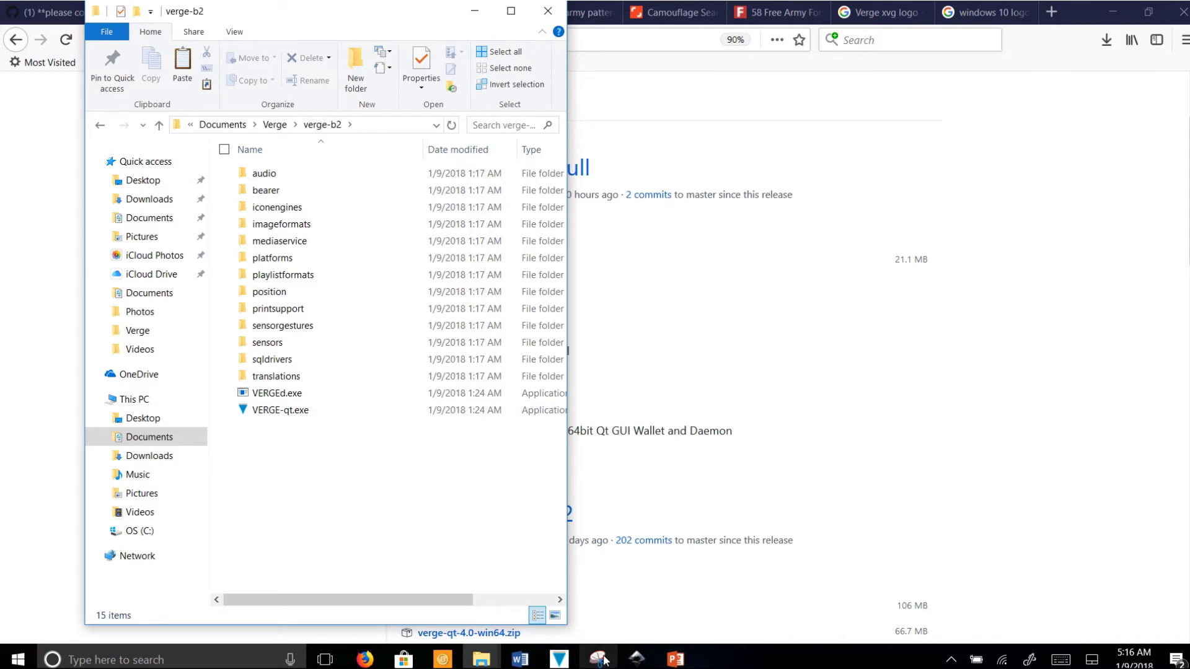
# Switch to Firefox and review the early comments on GitHub issue #414 about adding the new release to an existing Windows installation
pyautogui.moveTo(608, 661)
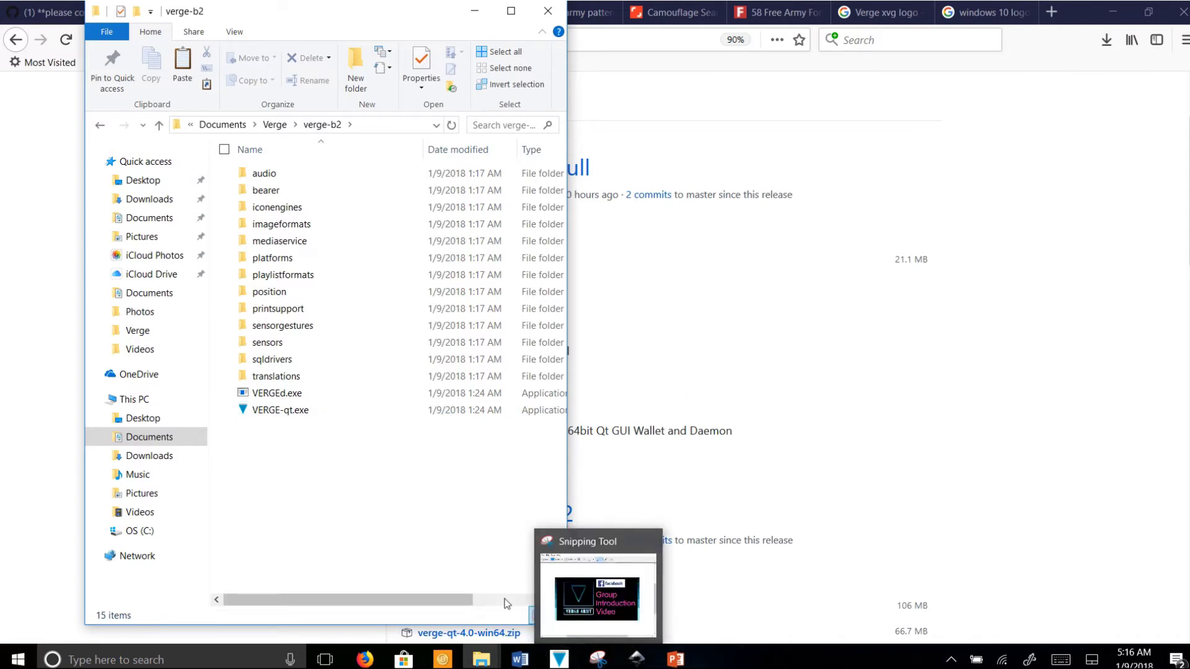
pyautogui.click(362, 661)
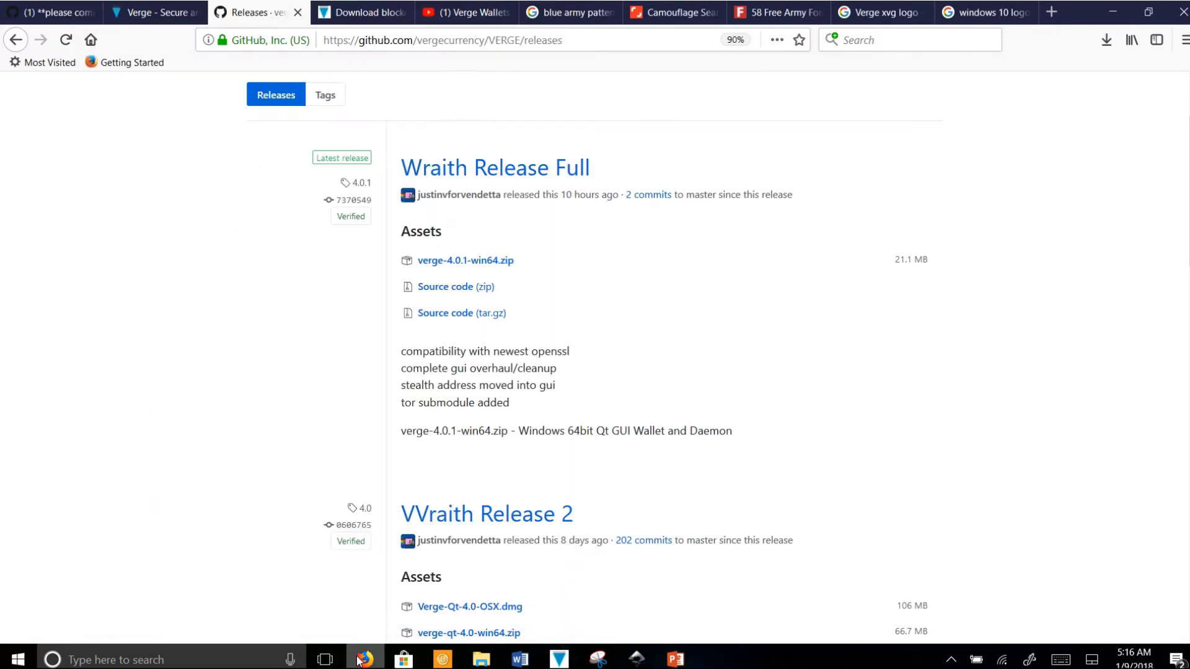
pyautogui.click(81, 17)
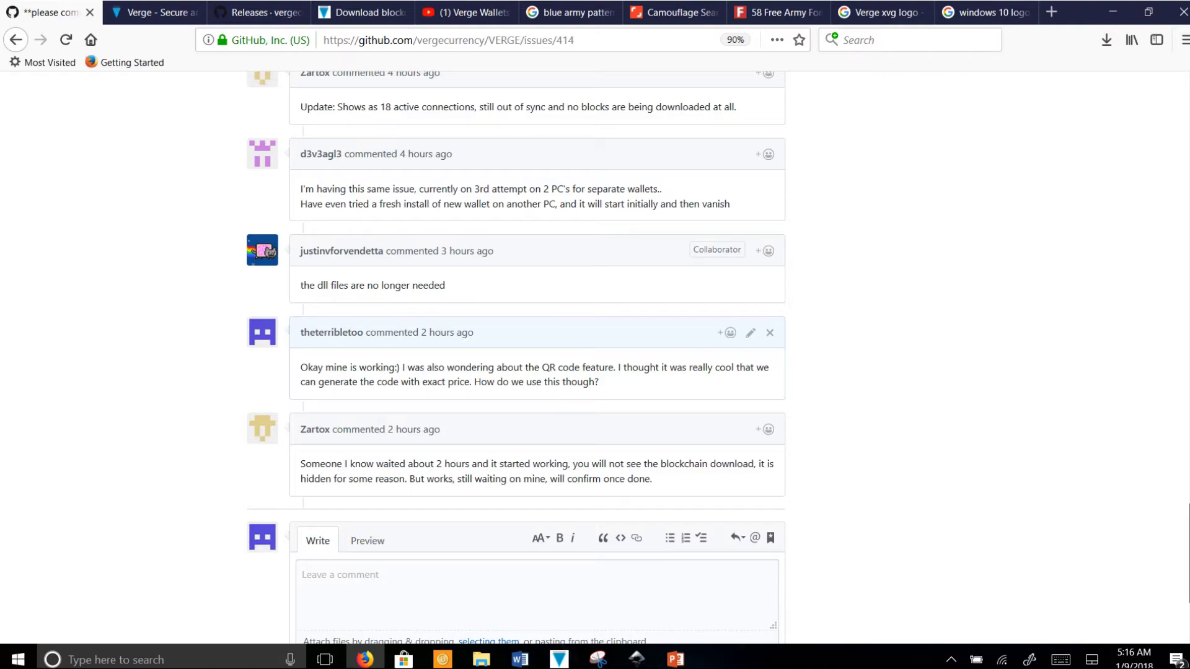
pyautogui.scroll(15, 1176, 369)
pyautogui.scroll(8, 1152, 206)
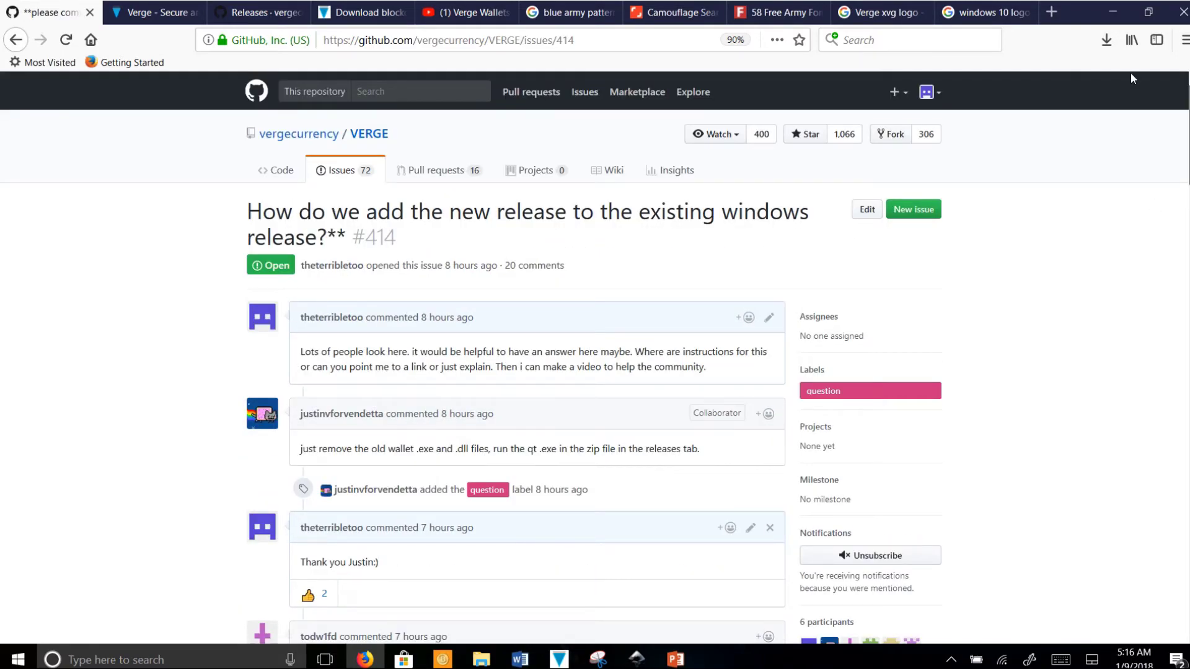
pyautogui.scroll(-6, 1172, 173)
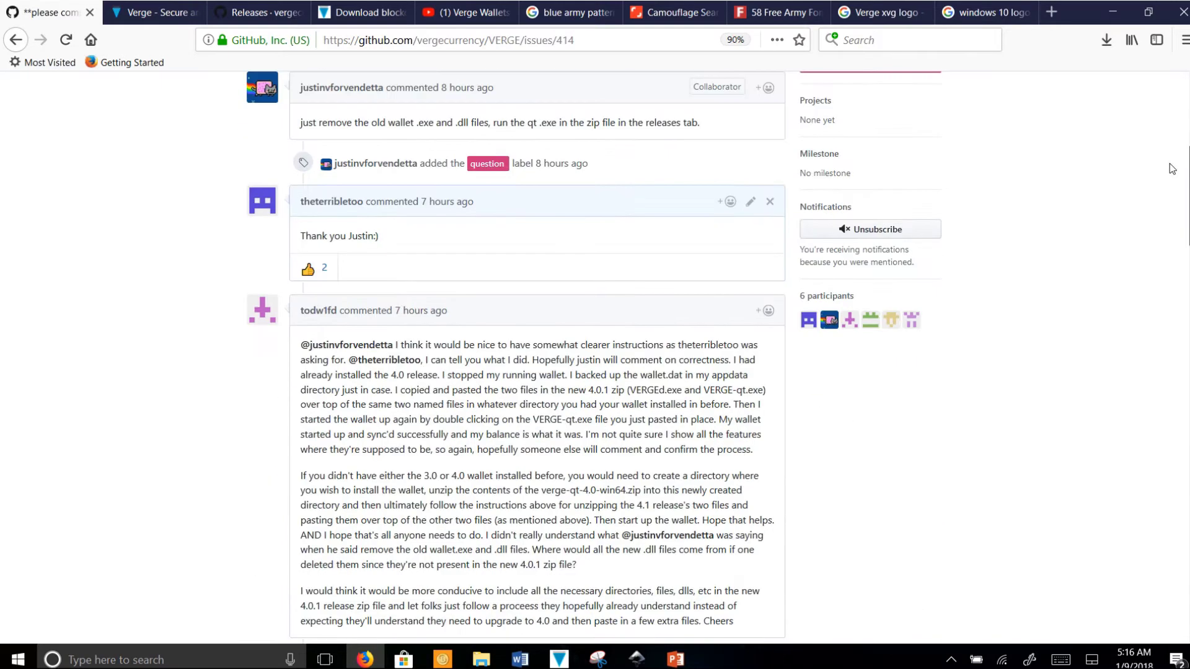
pyautogui.scroll(3, 1171, 161)
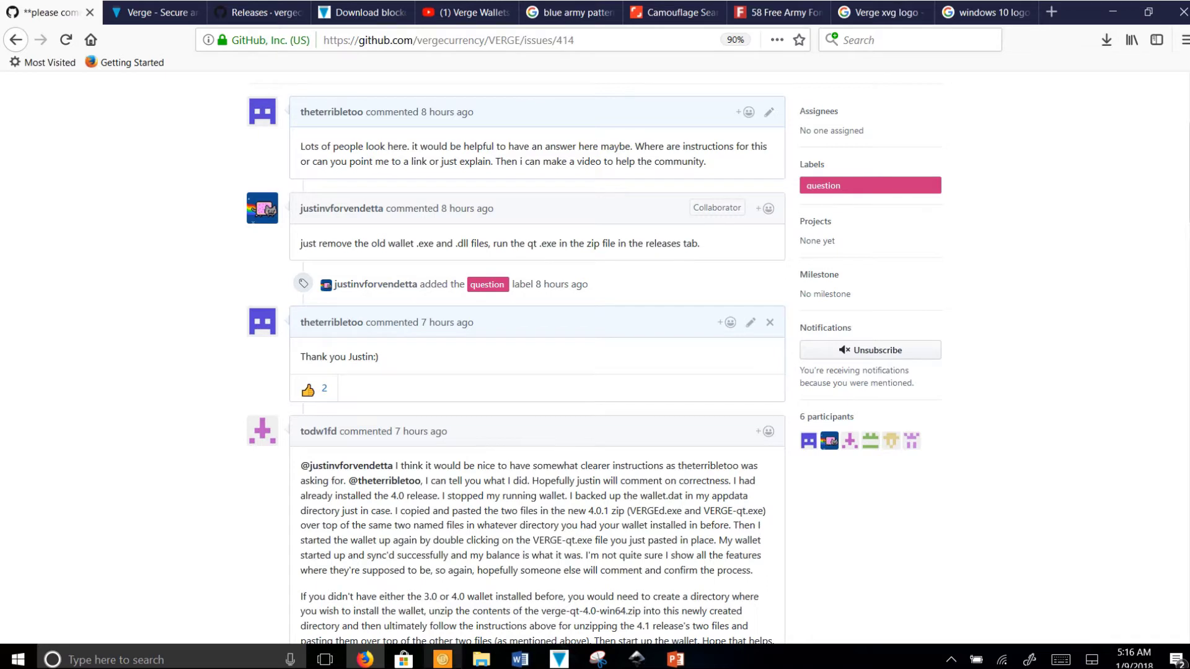
# Search Windows for %appdata% and open the matching folder
pyautogui.moveTo(562, 662)
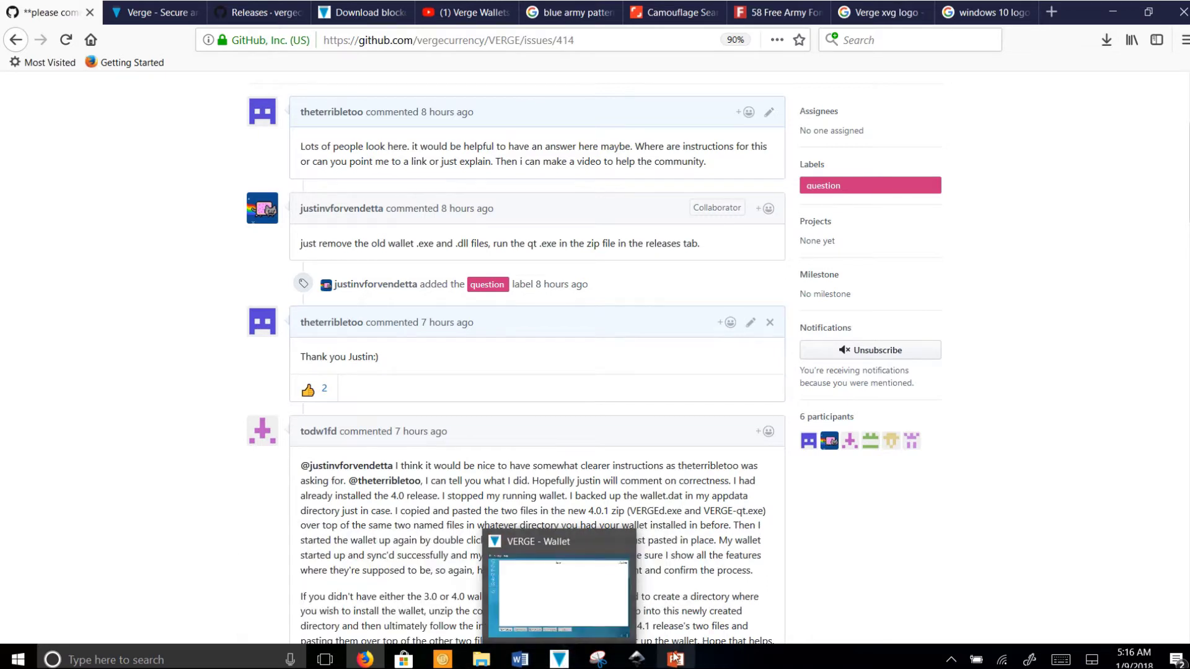
pyautogui.moveTo(645, 662)
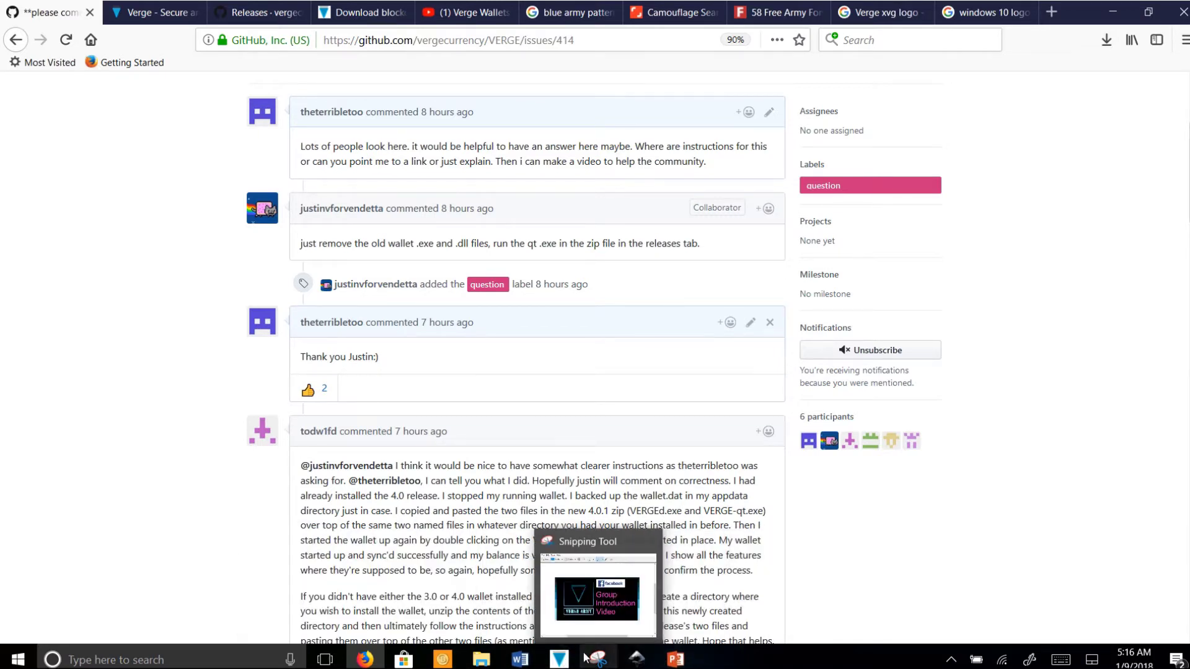
pyautogui.click(178, 660)
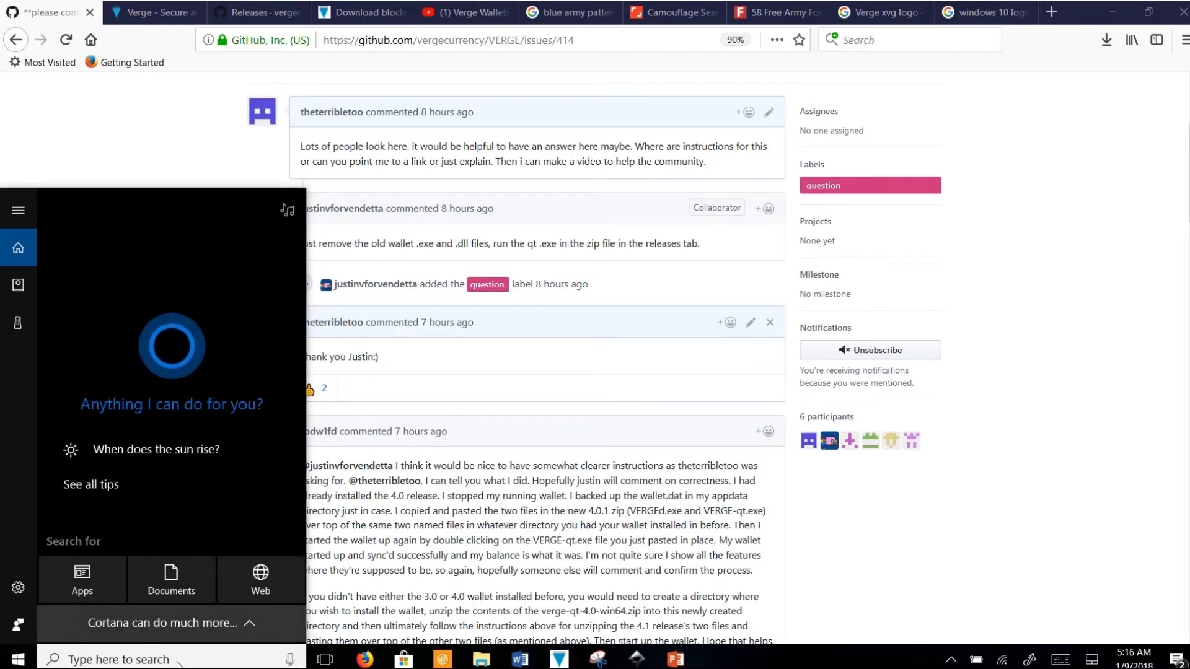
pyautogui.write('%')
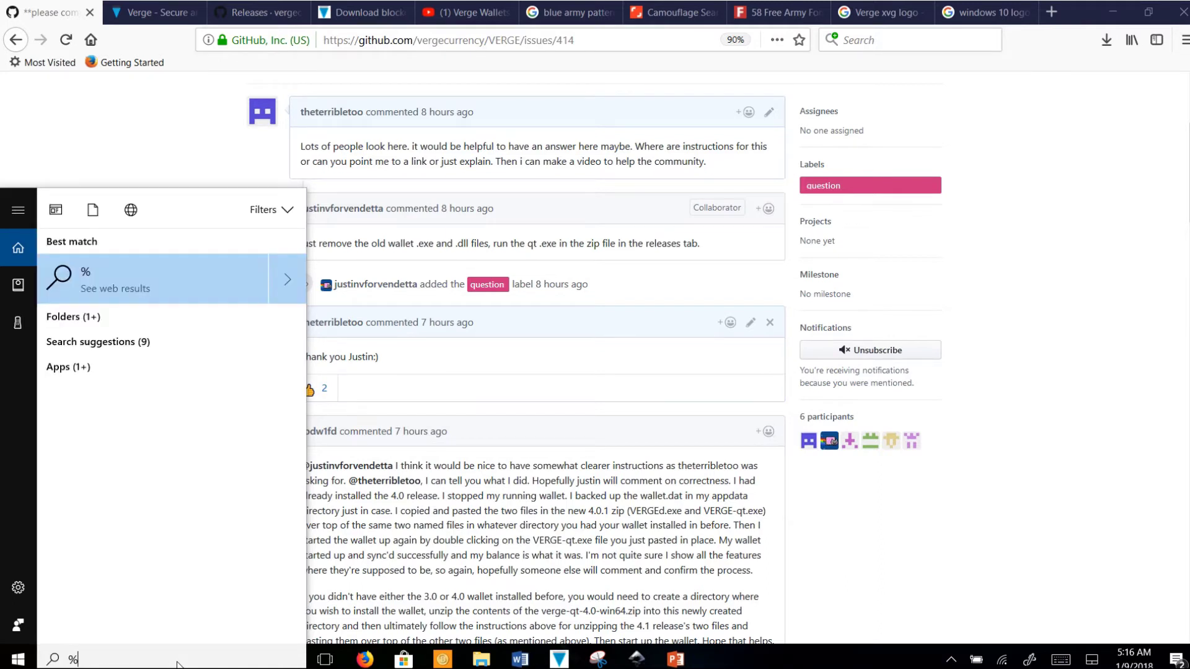
pyautogui.write('app')
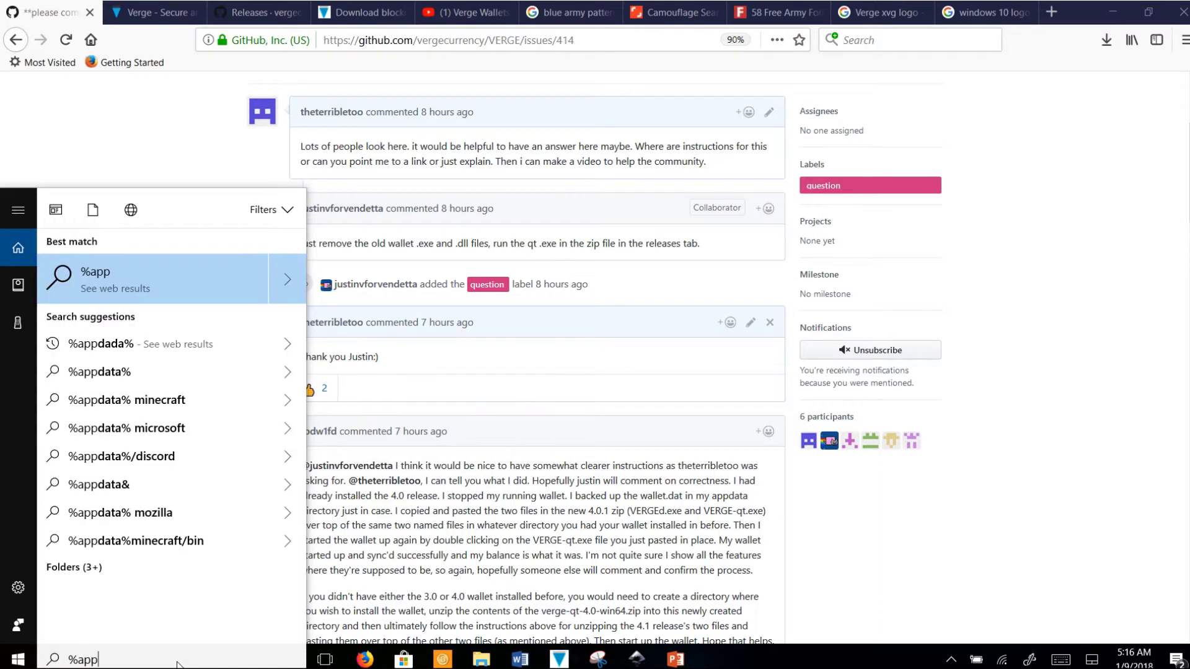
pyautogui.write('data%')
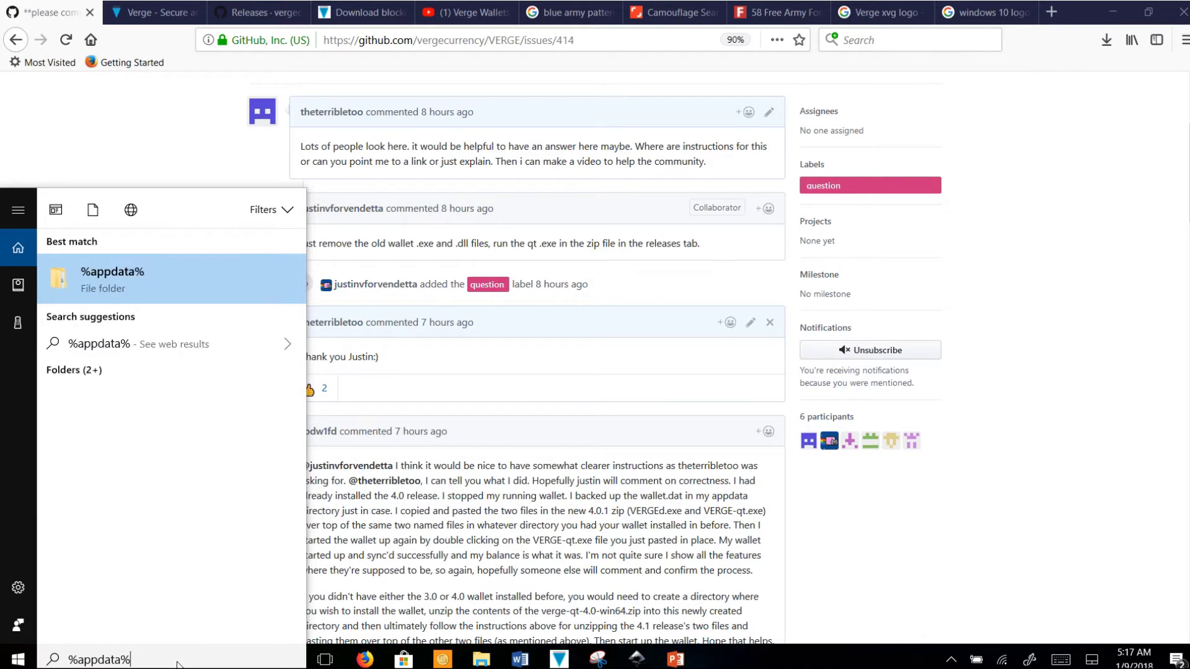
pyautogui.click(173, 269)
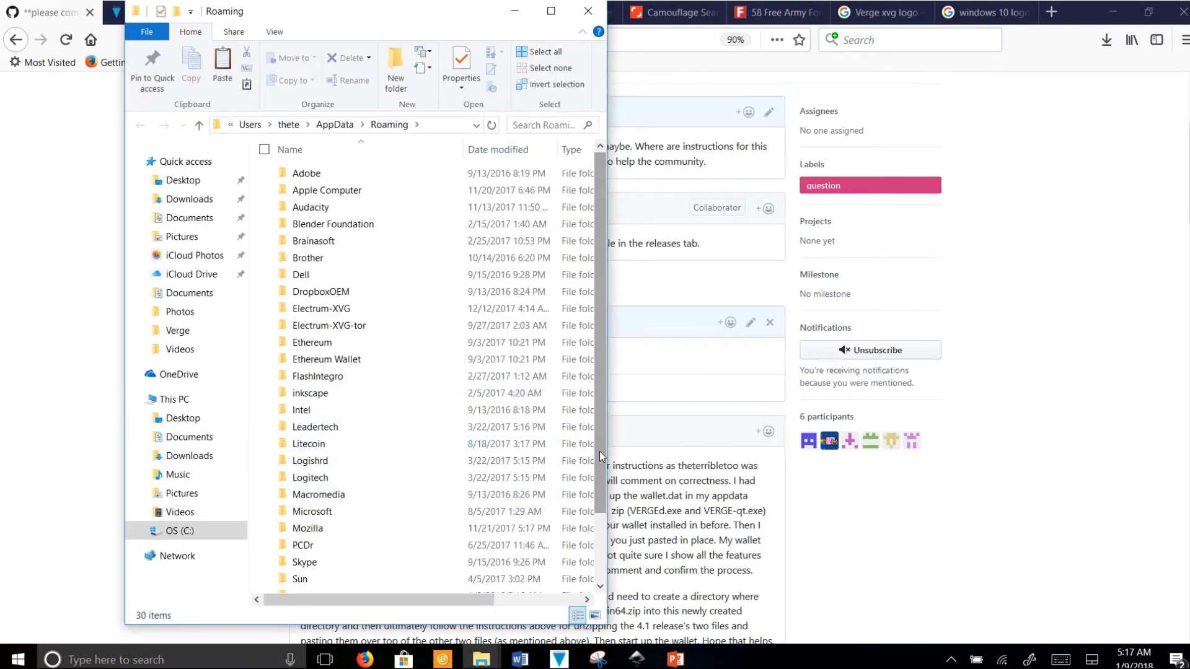
pyautogui.scroll(-1, 576, 446)
pyautogui.click(650, 557)
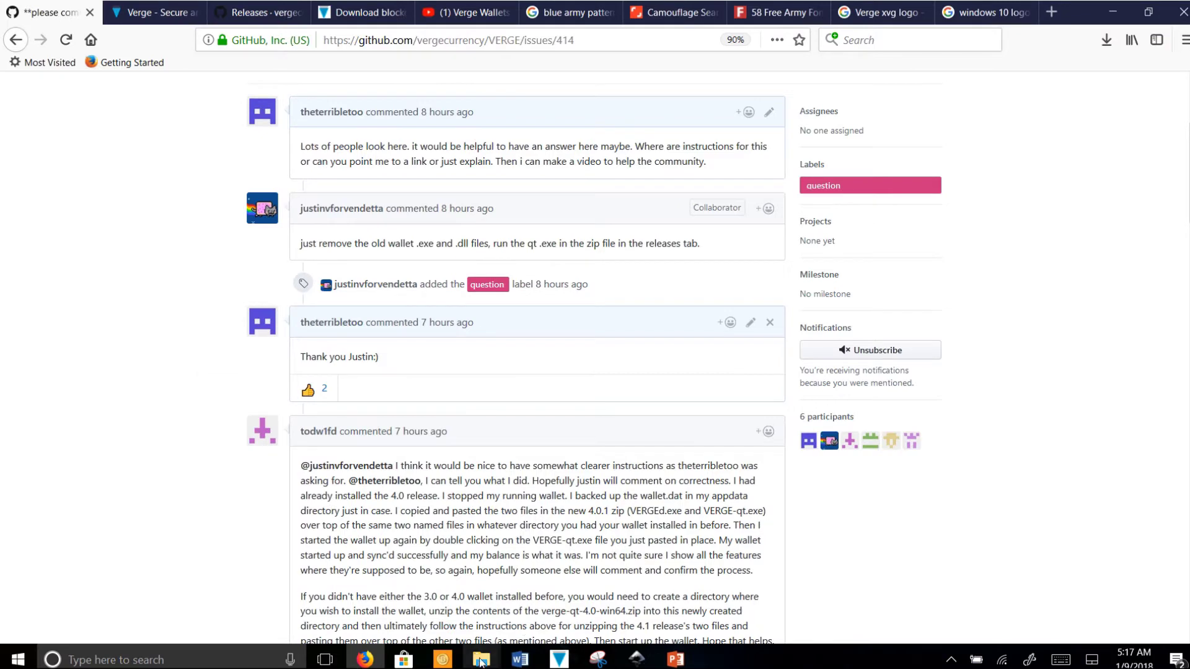
# Bring back the Roaming folder window, inspect the files in its VERGE folder, and close the window
pyautogui.moveTo(481, 661)
pyautogui.moveTo(669, 575)
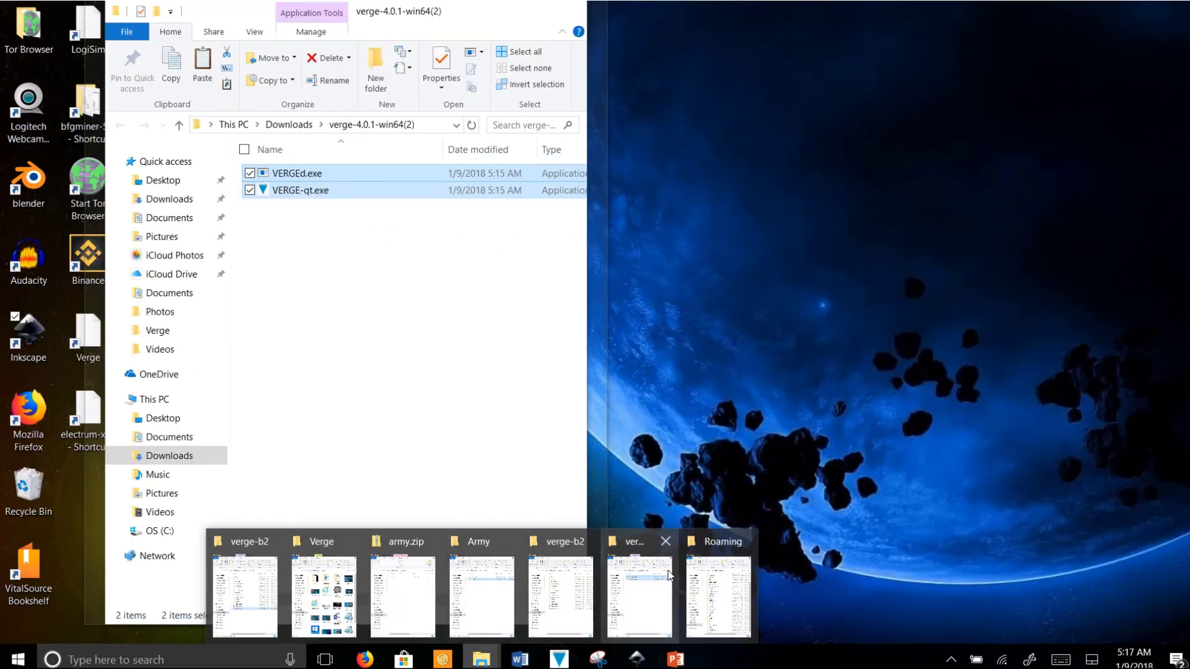
pyautogui.click(717, 586)
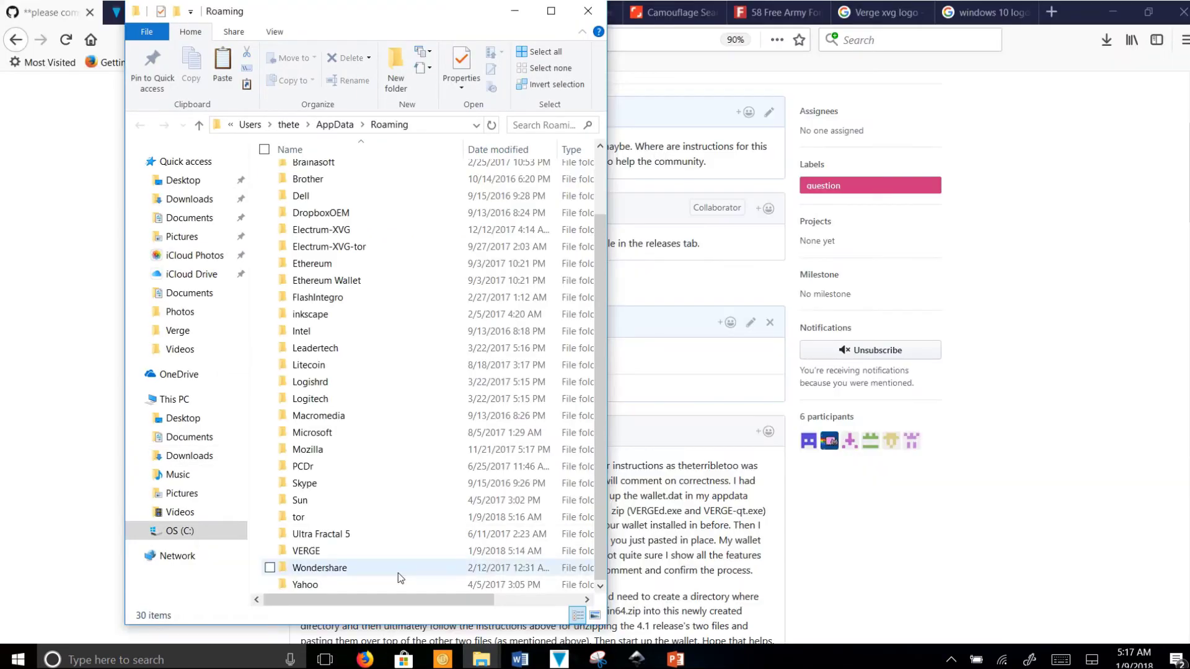
pyautogui.doubleClick(349, 552)
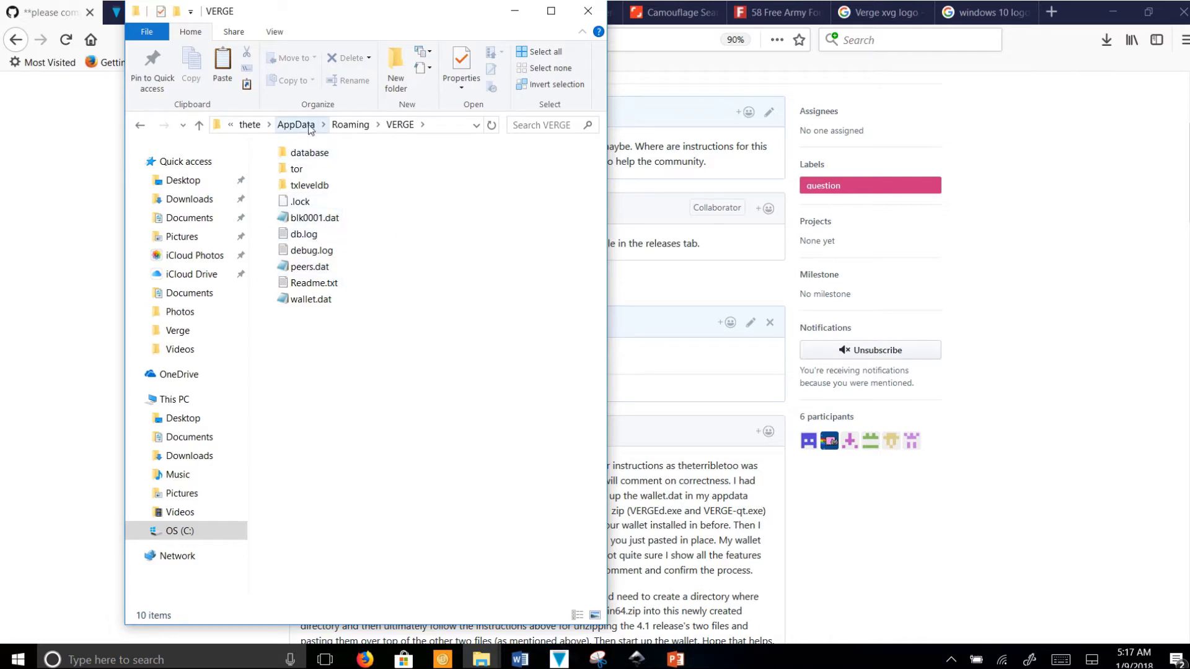
pyautogui.click(589, 11)
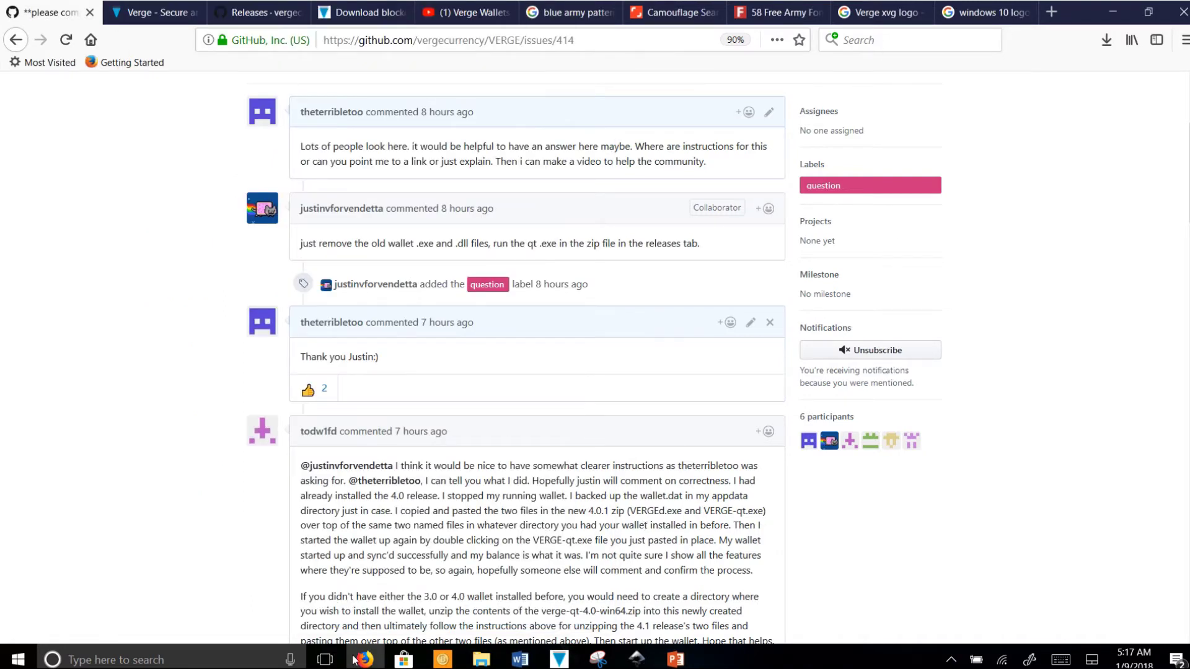
# Bring back the verge-b2 folder window and check the VERGEd.exe and VERGE-qt.exe files and the available paste option
pyautogui.moveTo(481, 660)
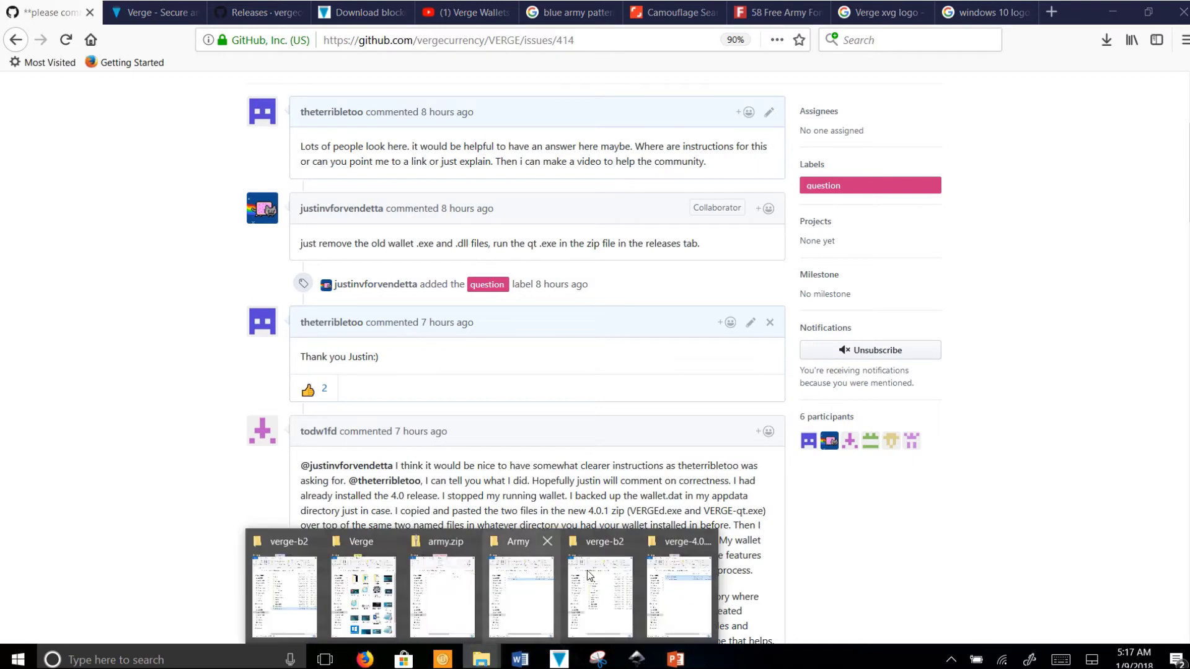
pyautogui.click(622, 584)
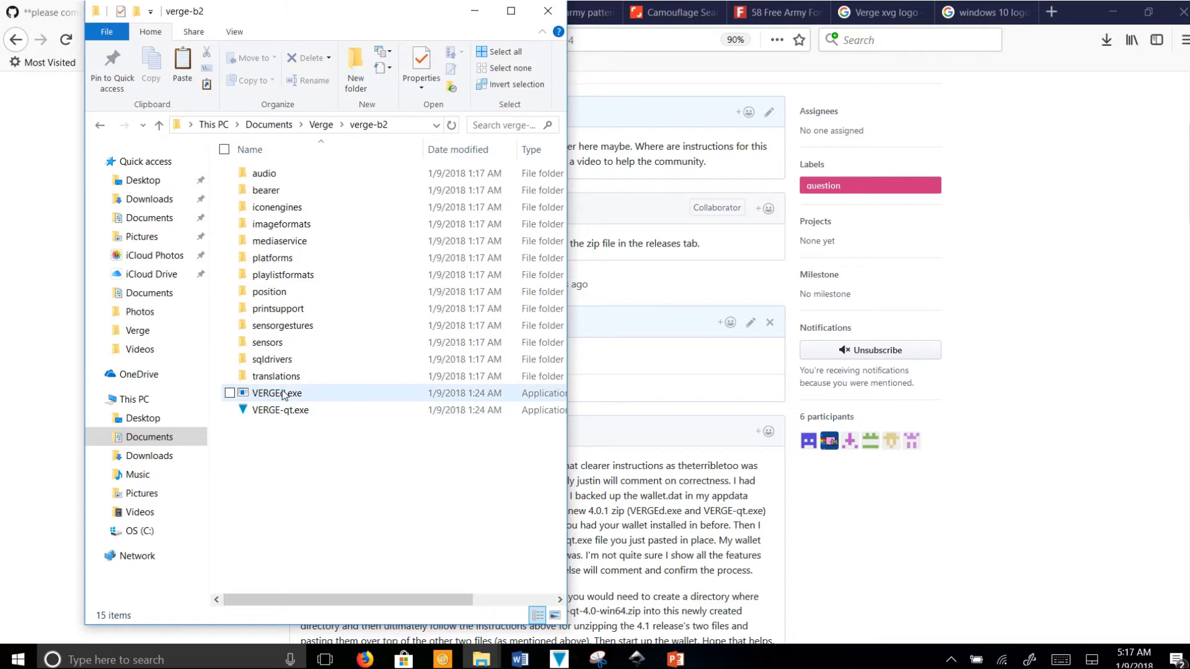
pyautogui.rightClick(308, 454)
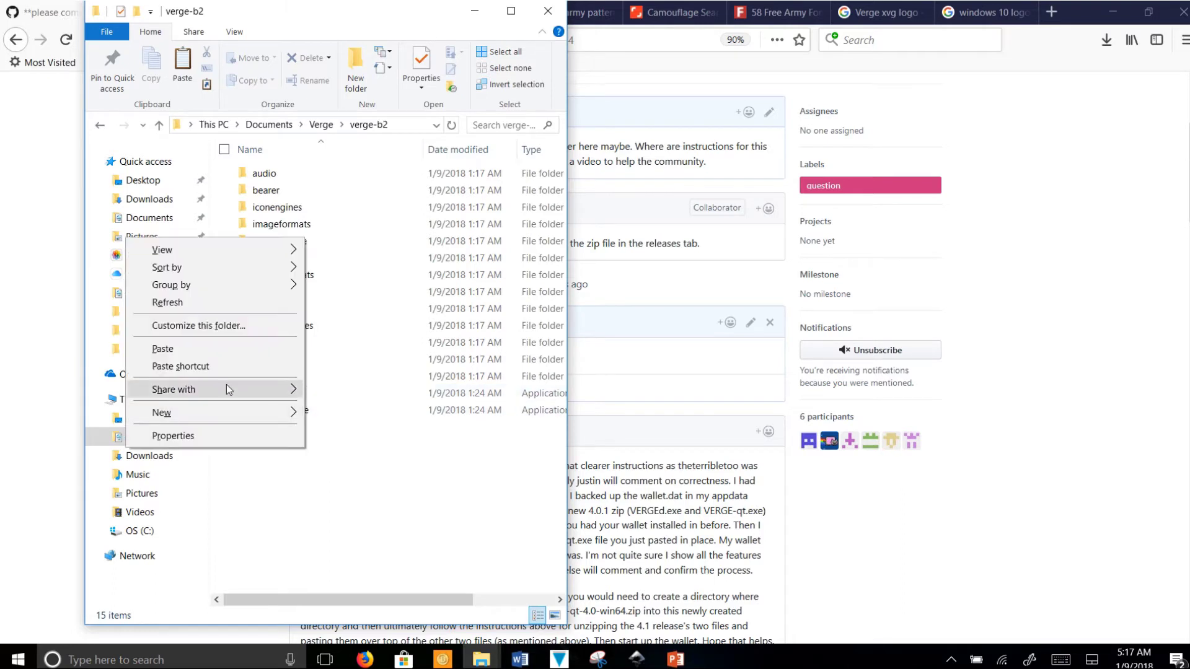
pyautogui.click(371, 471)
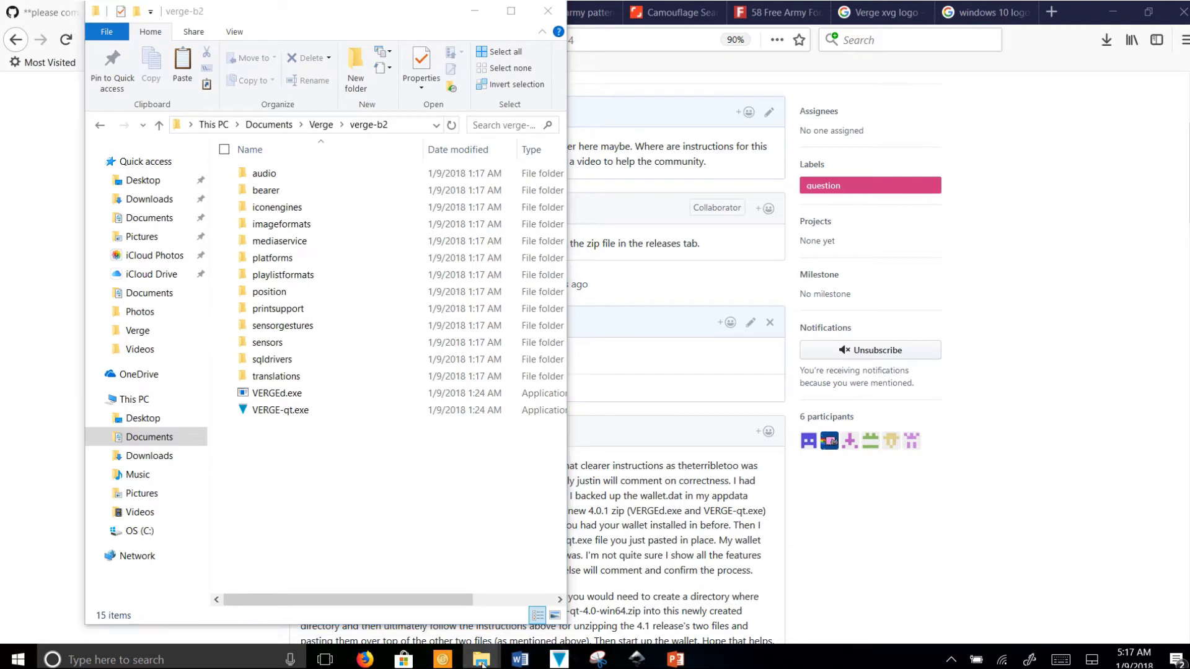
# Try to launch VERGE-qt.exe from the verge-b2 folder, dismiss the resulting dialog and close the folder window
pyautogui.moveTo(482, 658)
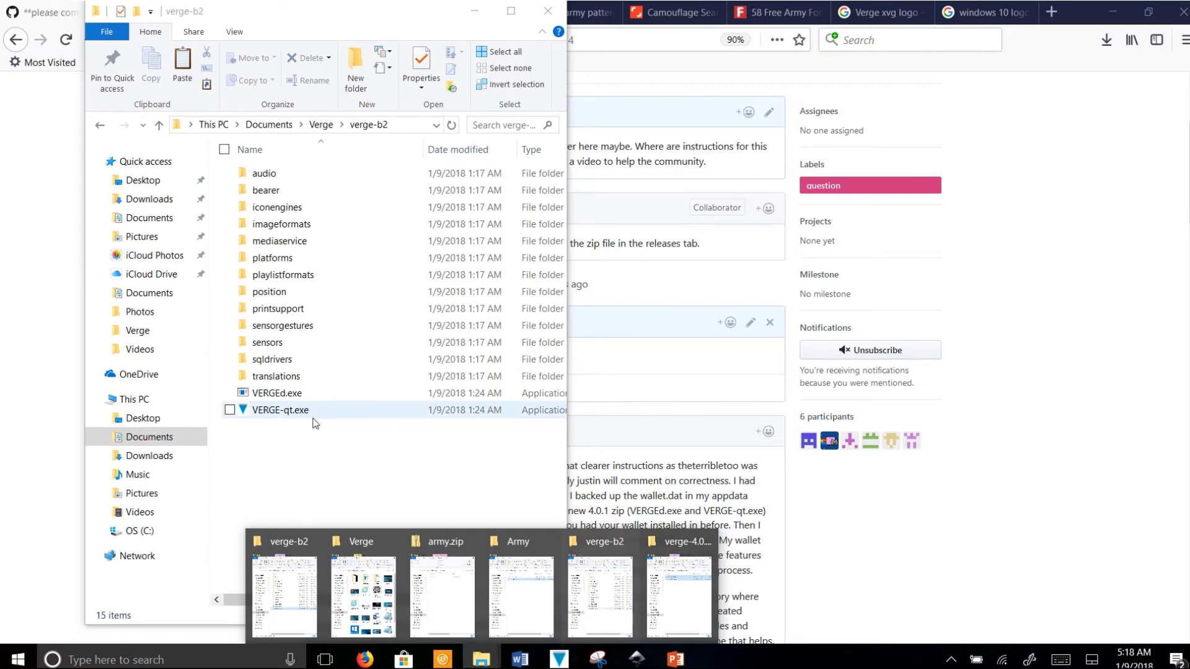
pyautogui.doubleClick(313, 417)
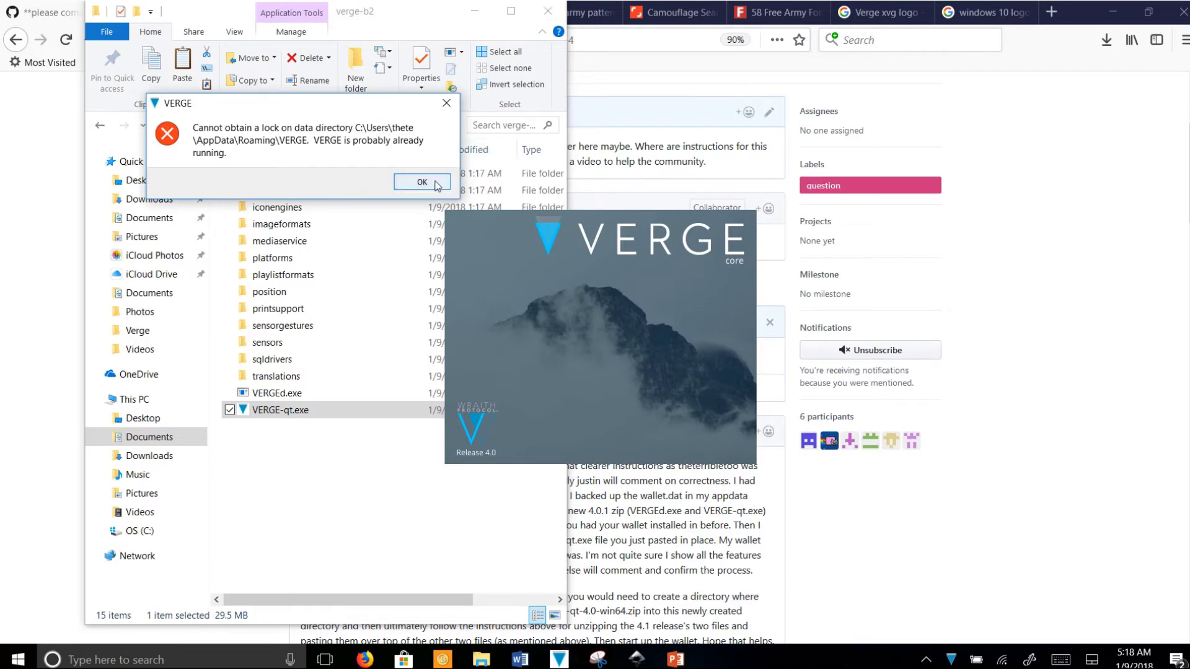
pyautogui.click(434, 183)
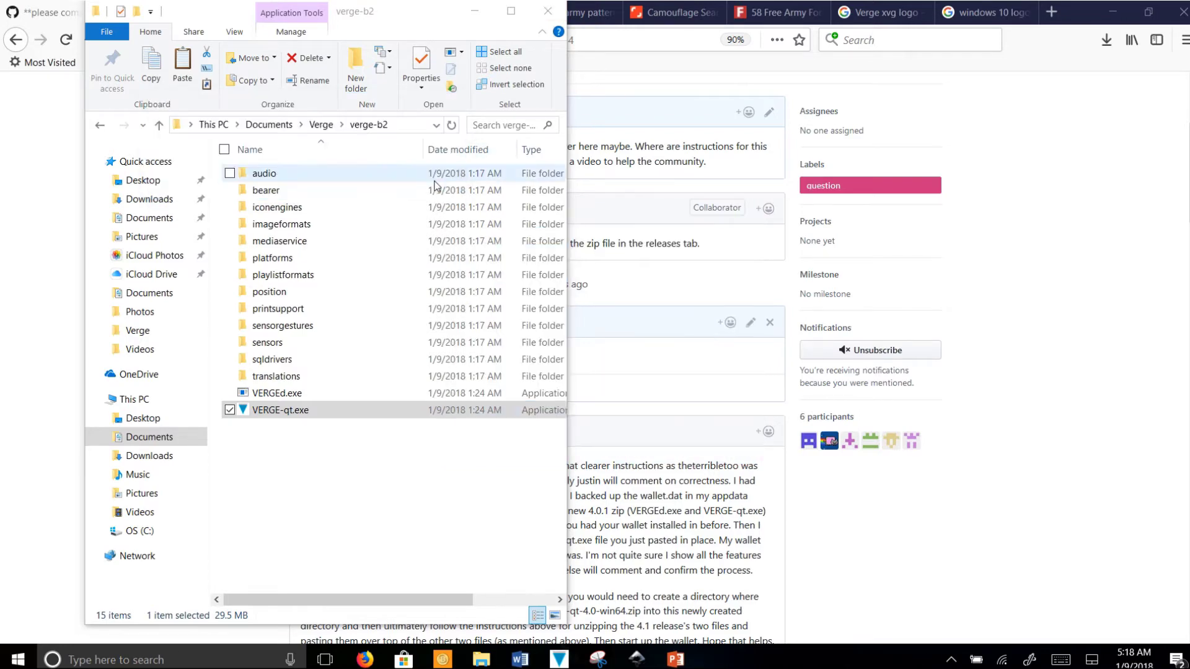
pyautogui.click(543, 17)
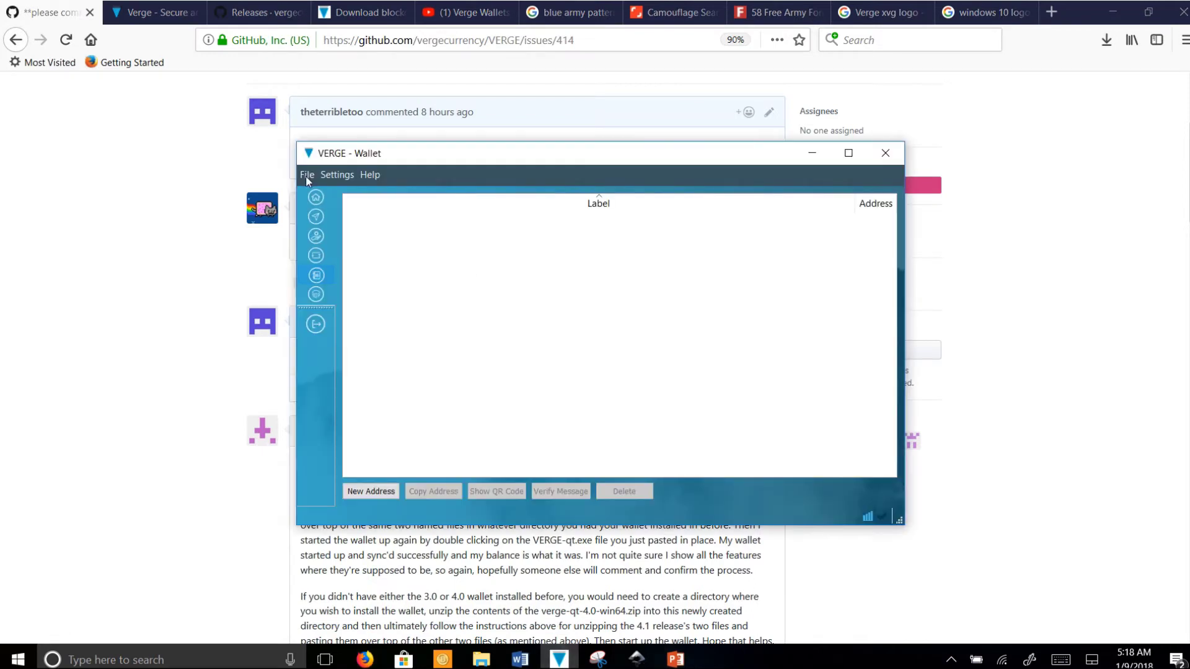
# Look through the Verge wallet's overview, send, receive, transactions, address book and Block Explorer pages
pyautogui.click(316, 198)
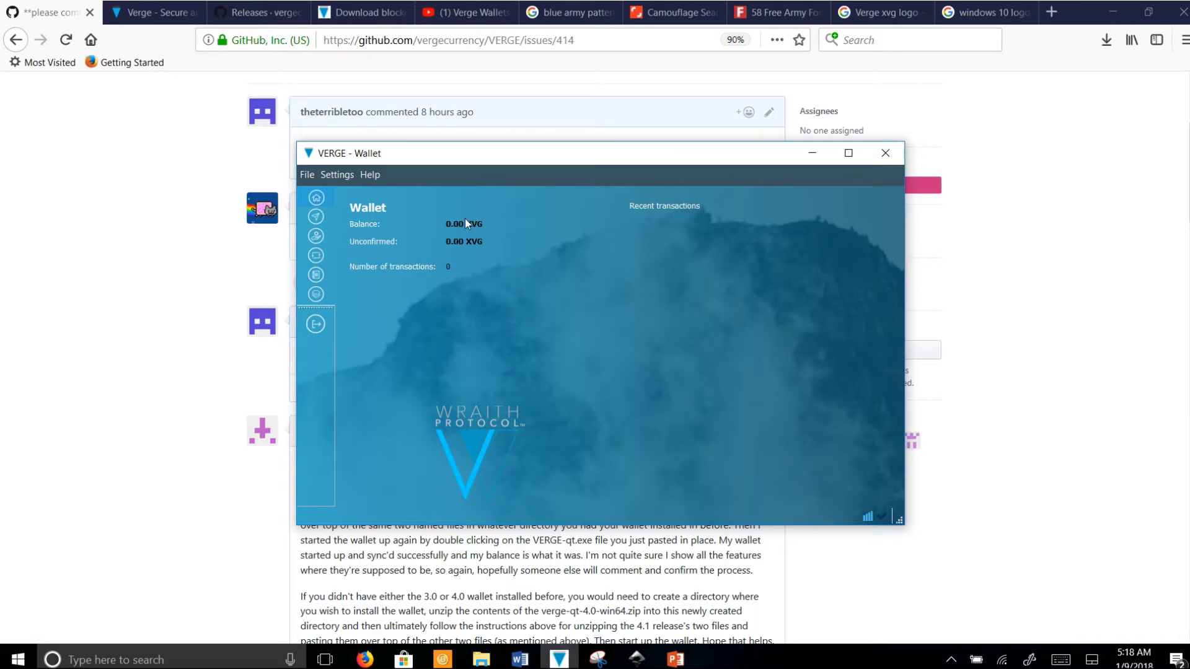
pyautogui.click(316, 217)
pyautogui.click(317, 236)
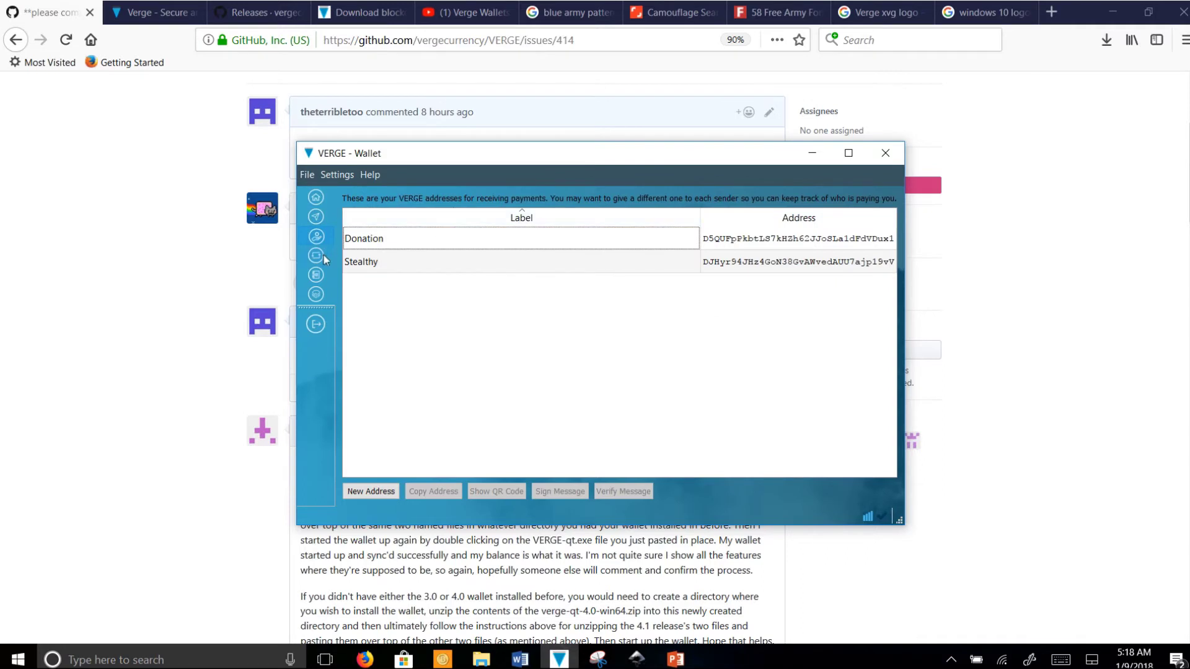
pyautogui.click(322, 255)
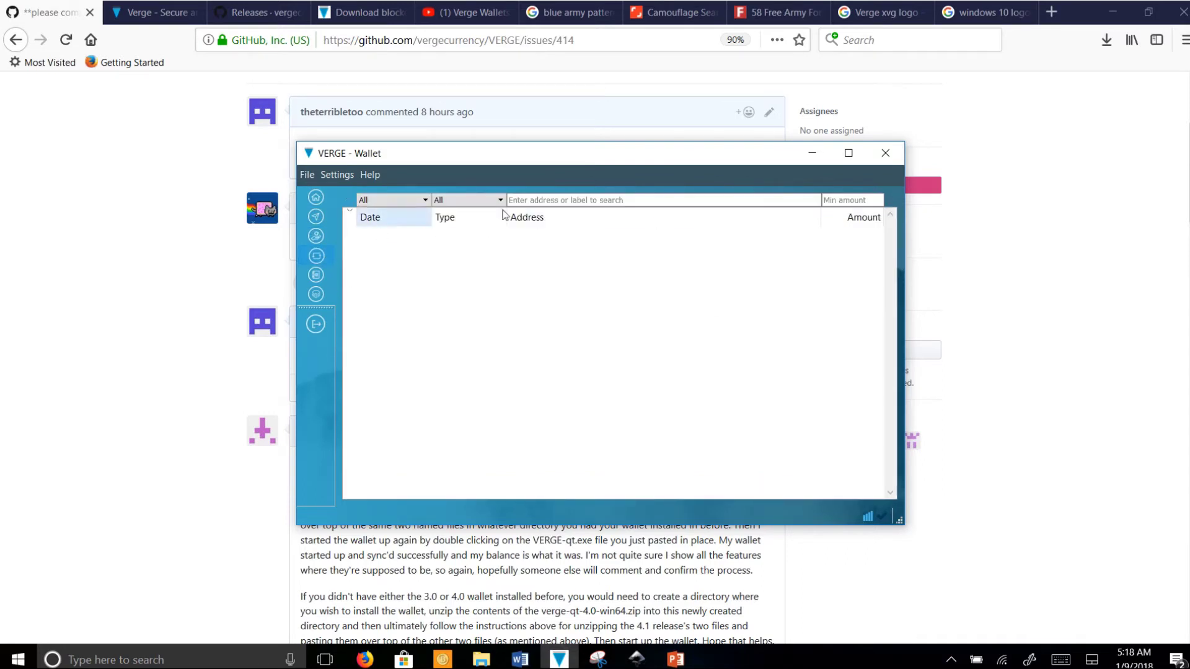
pyautogui.click(316, 275)
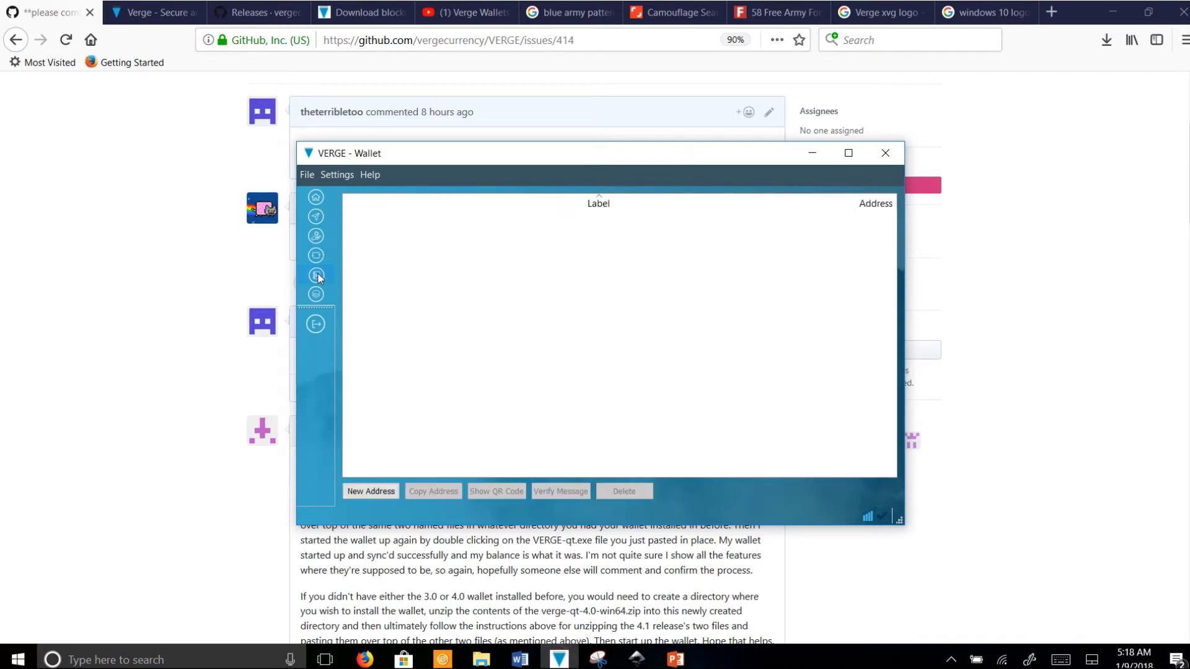
pyautogui.click(316, 295)
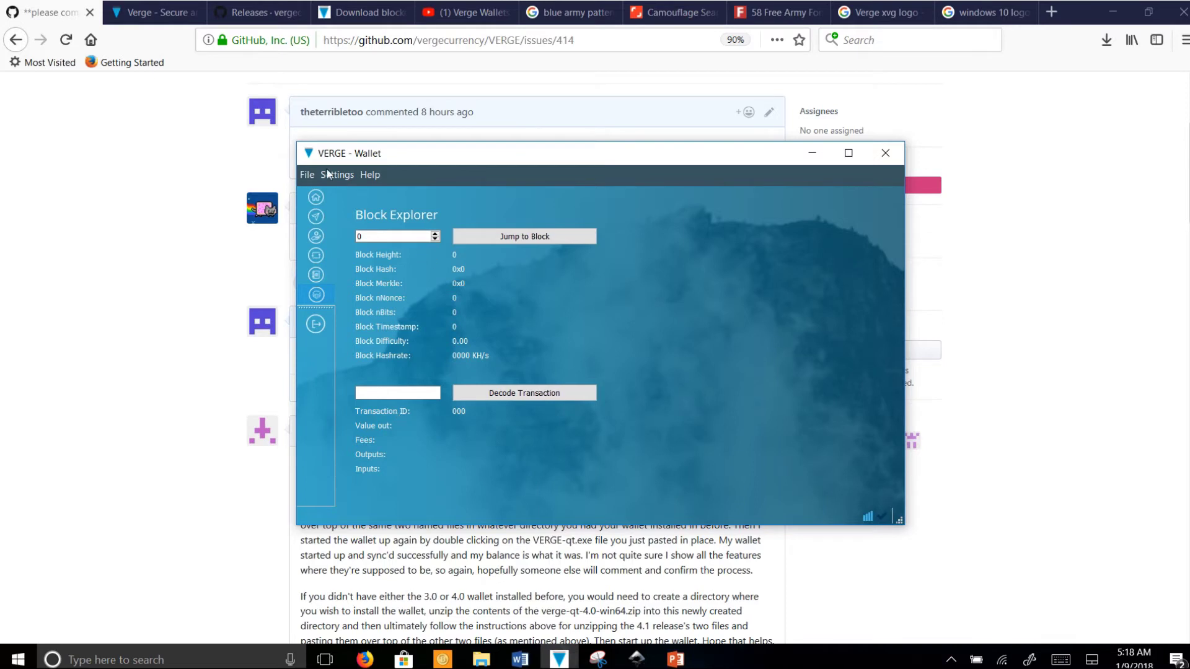
# Review the wallet's file and settings commands, inspect the Main, Network, Window and Display options, and cancel the Options dialog
pyautogui.click(308, 177)
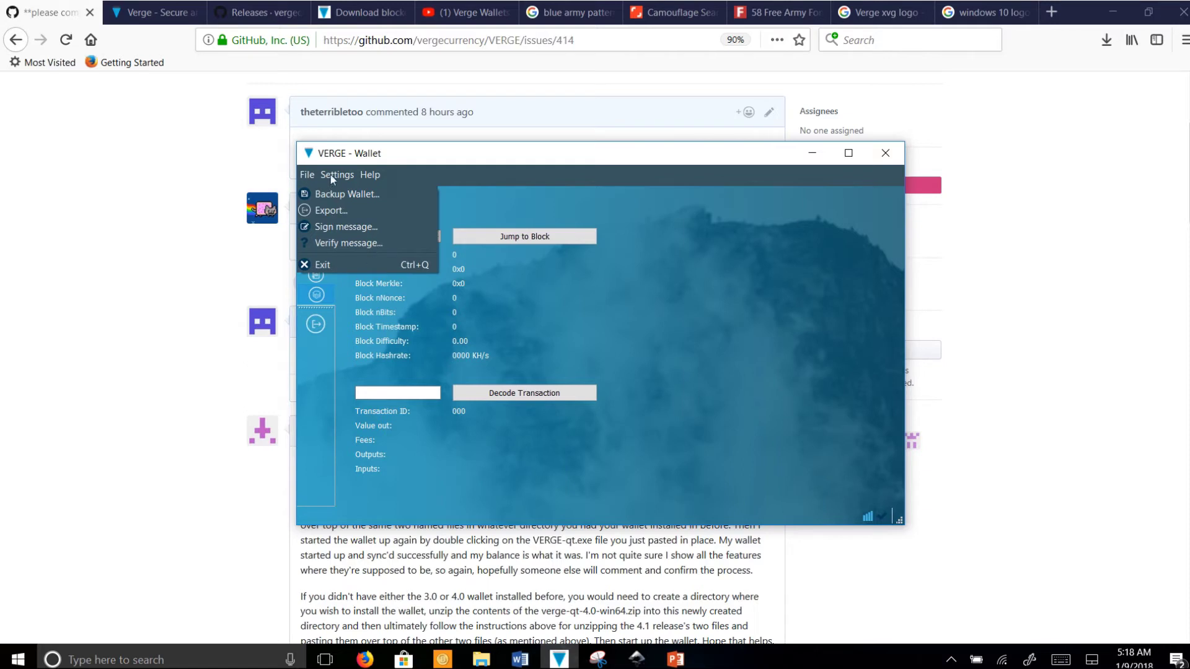
pyautogui.click(328, 176)
pyautogui.click(331, 176)
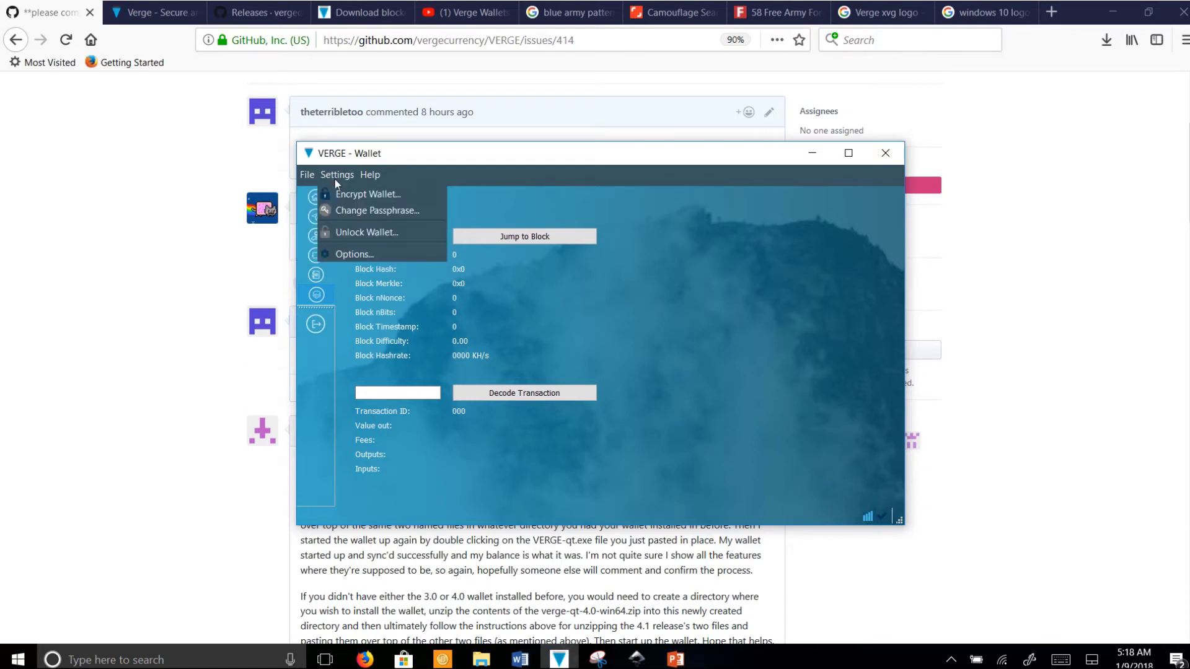
pyautogui.click(362, 257)
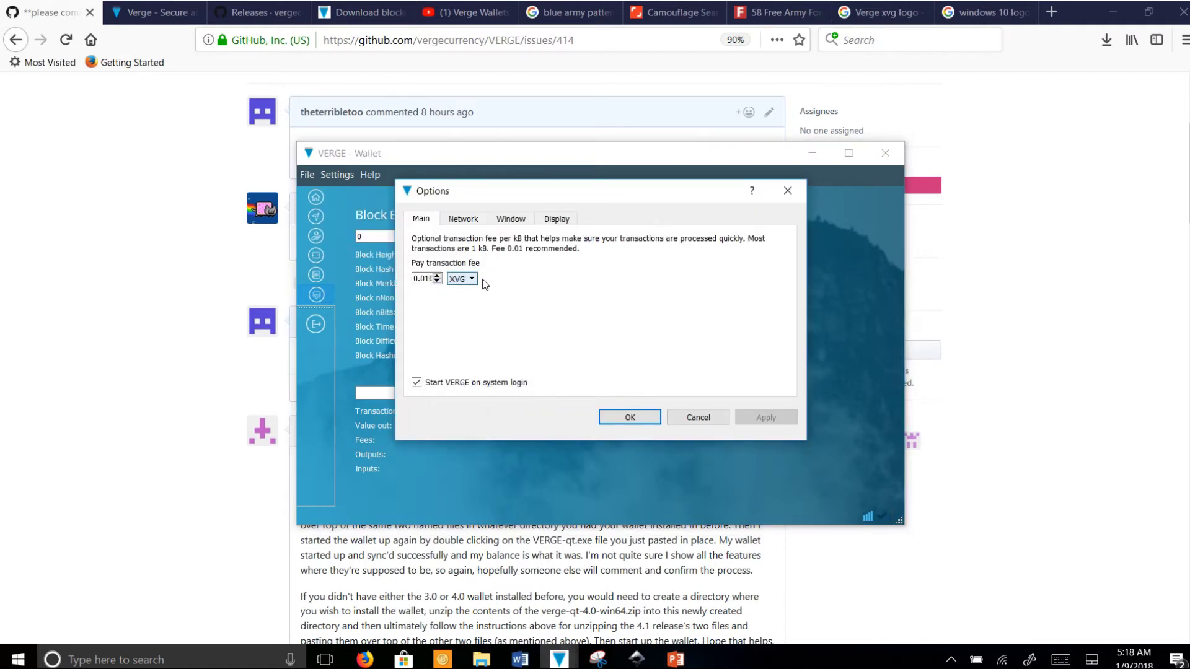
pyautogui.click(431, 279)
pyautogui.click(463, 219)
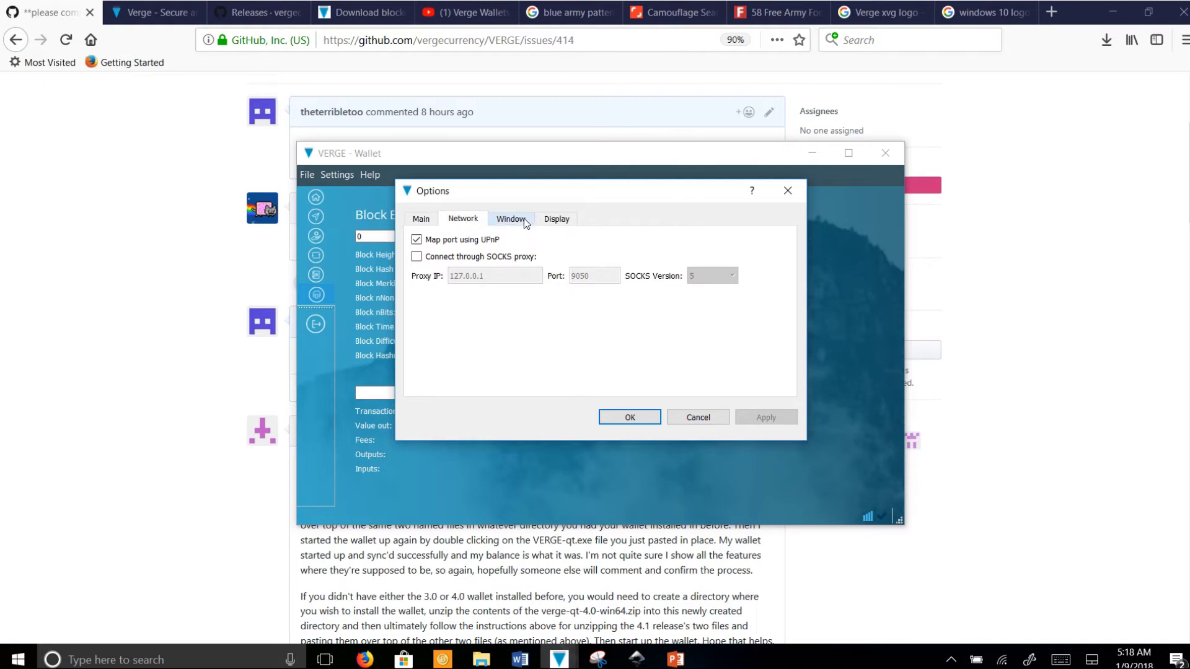
pyautogui.click(524, 221)
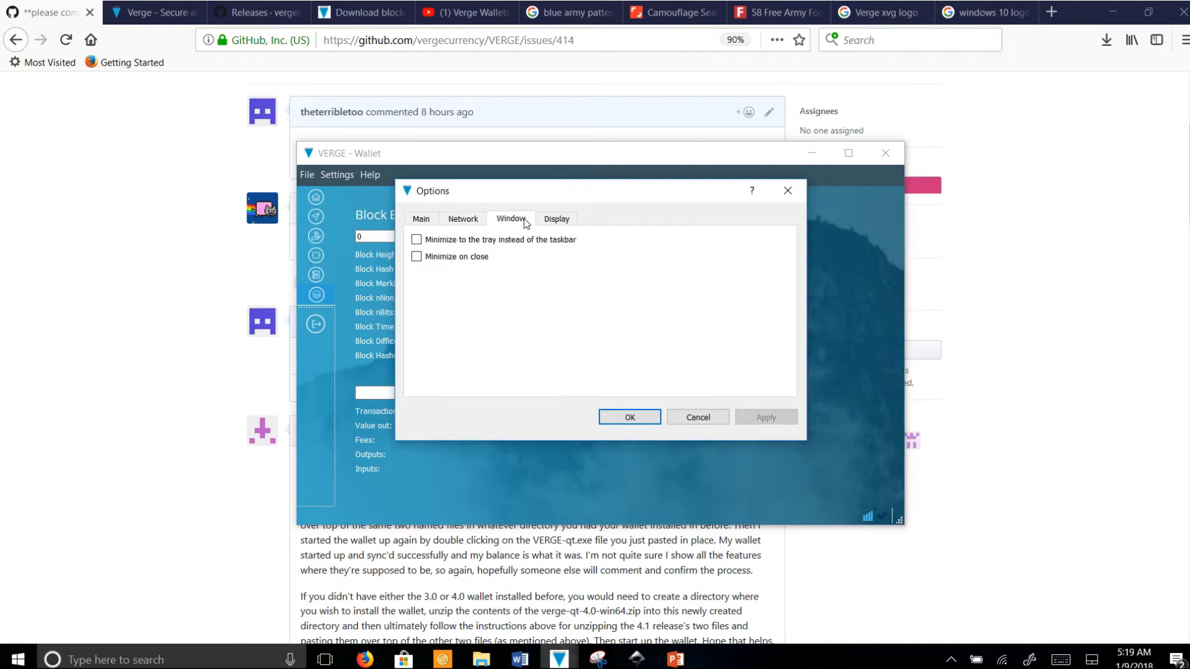
pyautogui.click(567, 222)
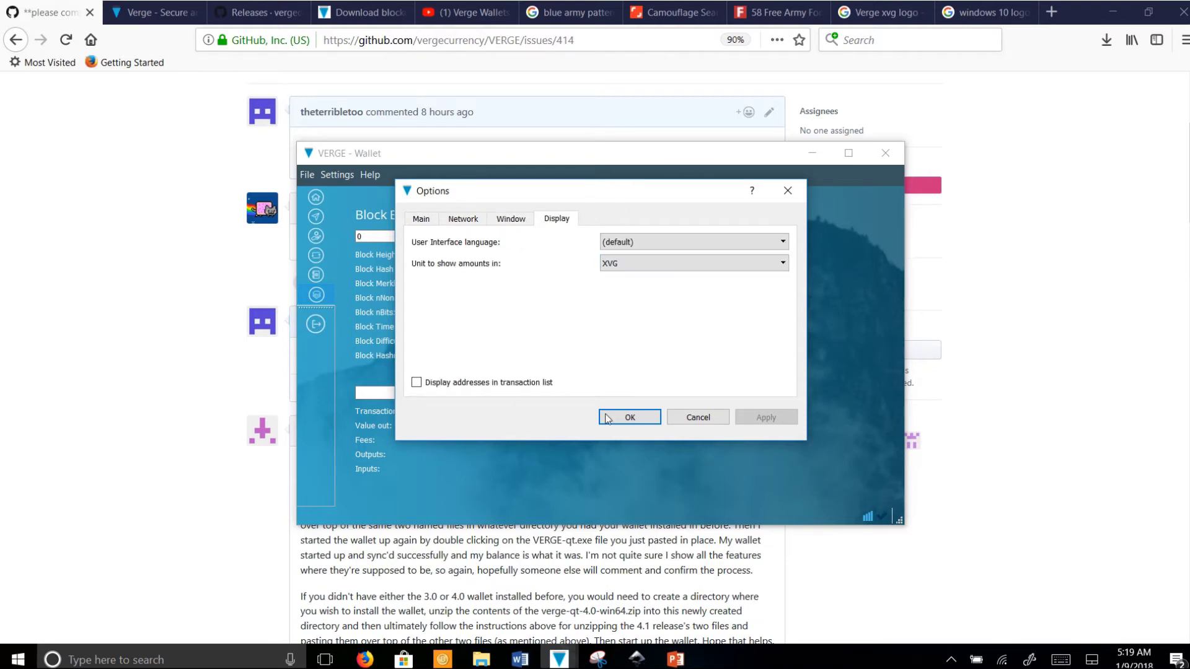
pyautogui.click(715, 416)
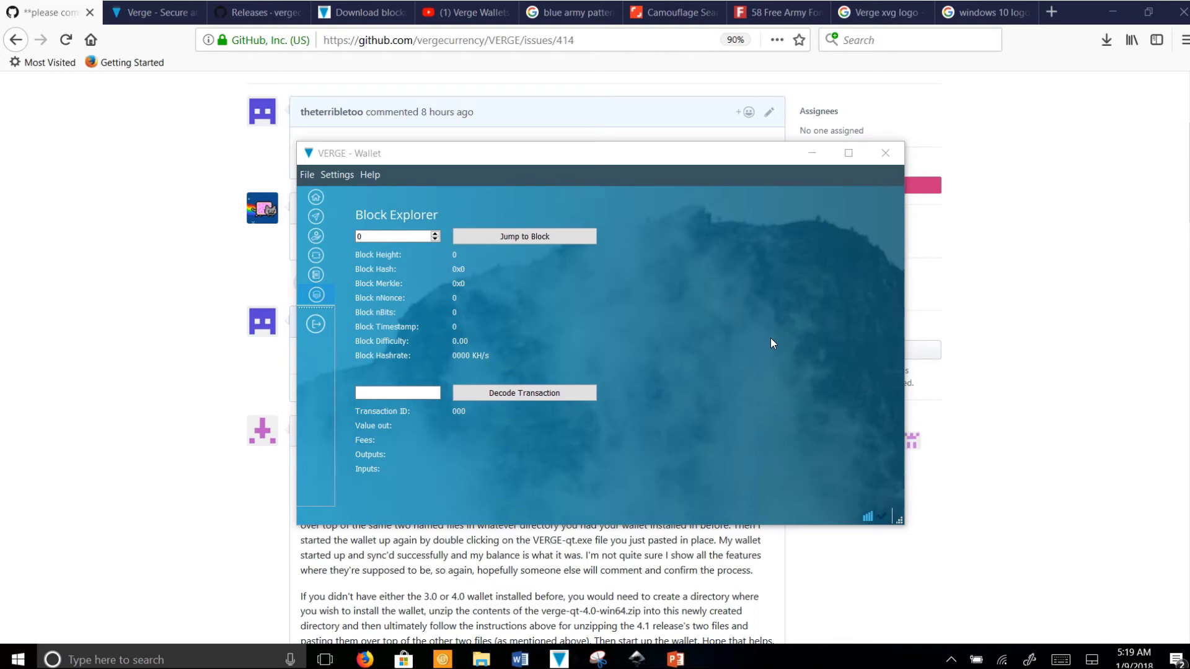
# Return to the wallet's overview page and check the number of active connections to the VERGE network
pyautogui.click(319, 201)
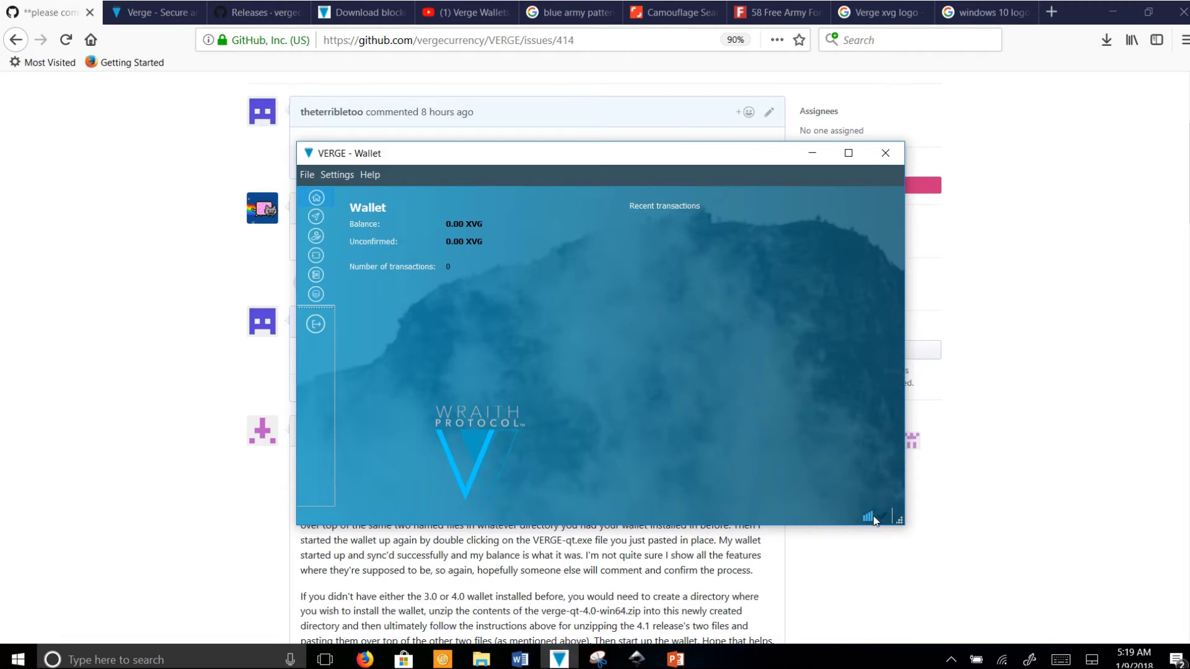
pyautogui.moveTo(867, 520)
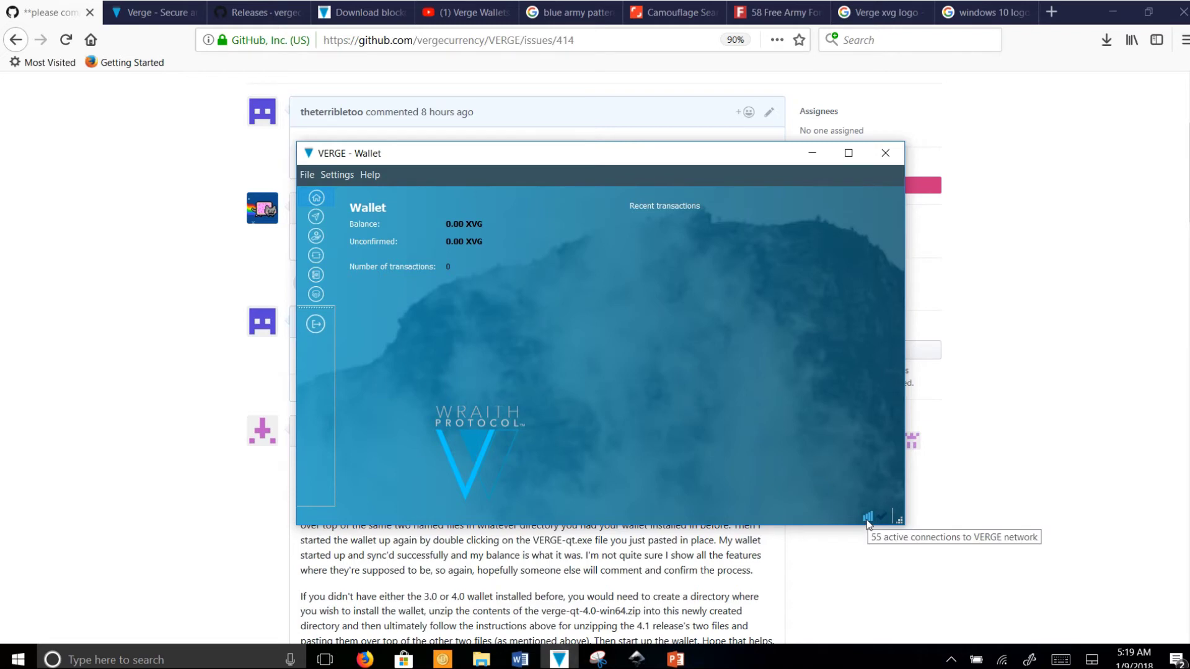
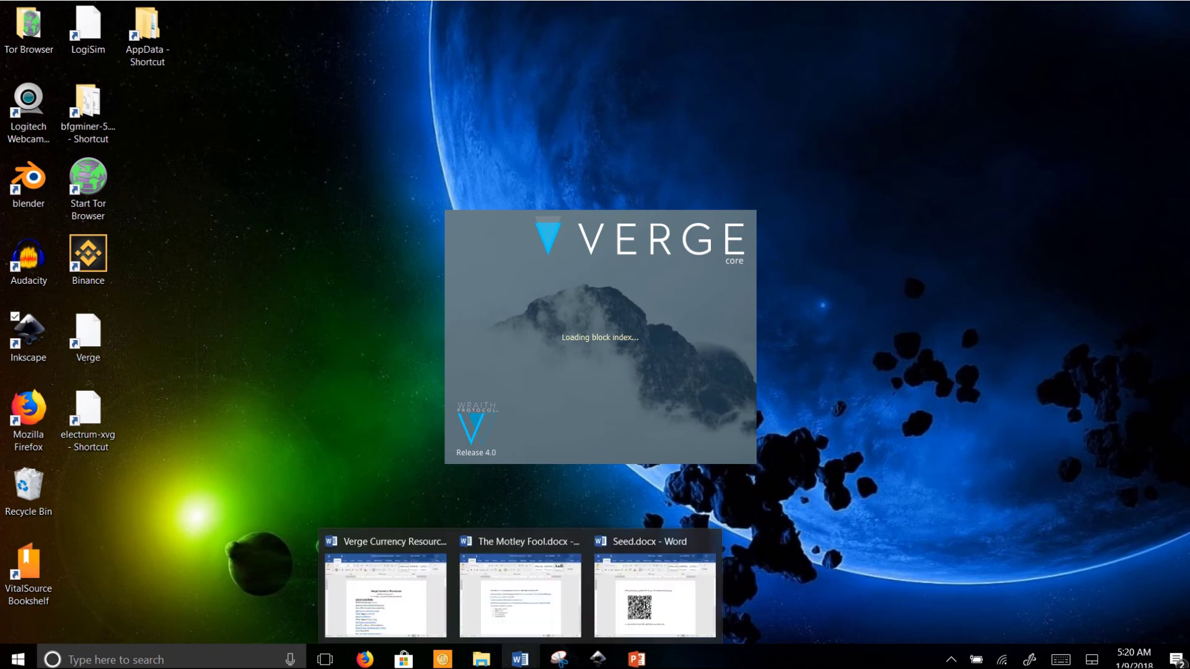
# Switch to Firefox and read through GitHub issue #414 from its title down to the last comment
pyautogui.moveTo(598, 659)
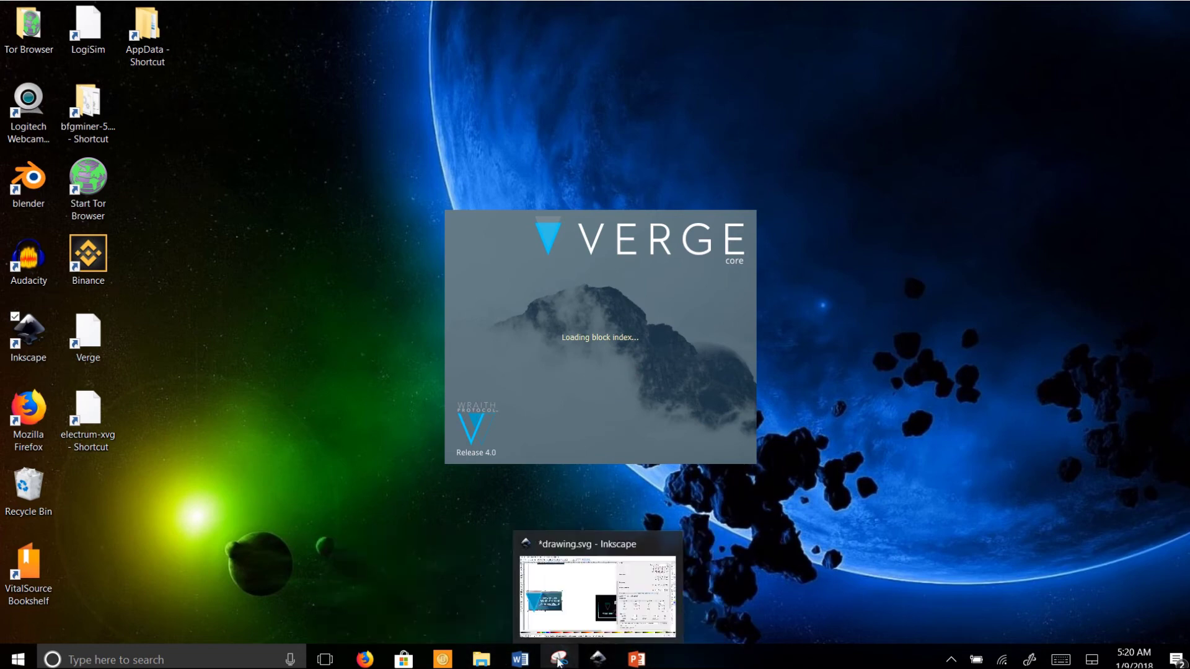
pyautogui.click(384, 662)
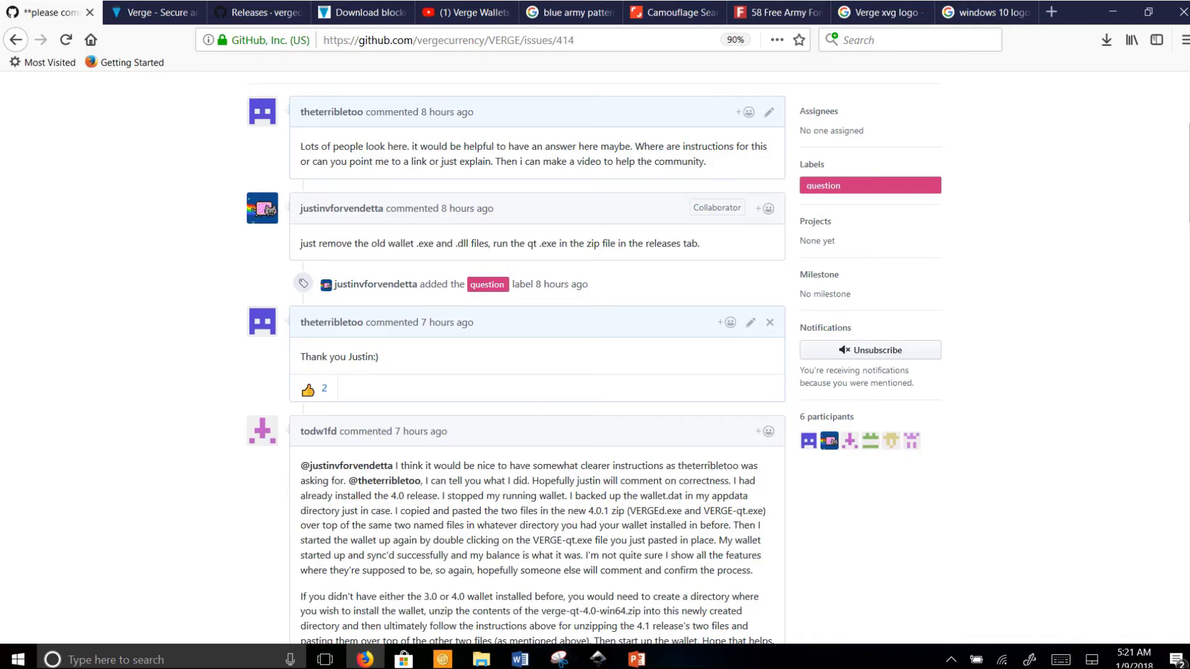
pyautogui.scroll(-2, 594, 364)
pyautogui.scroll(8, 1186, 159)
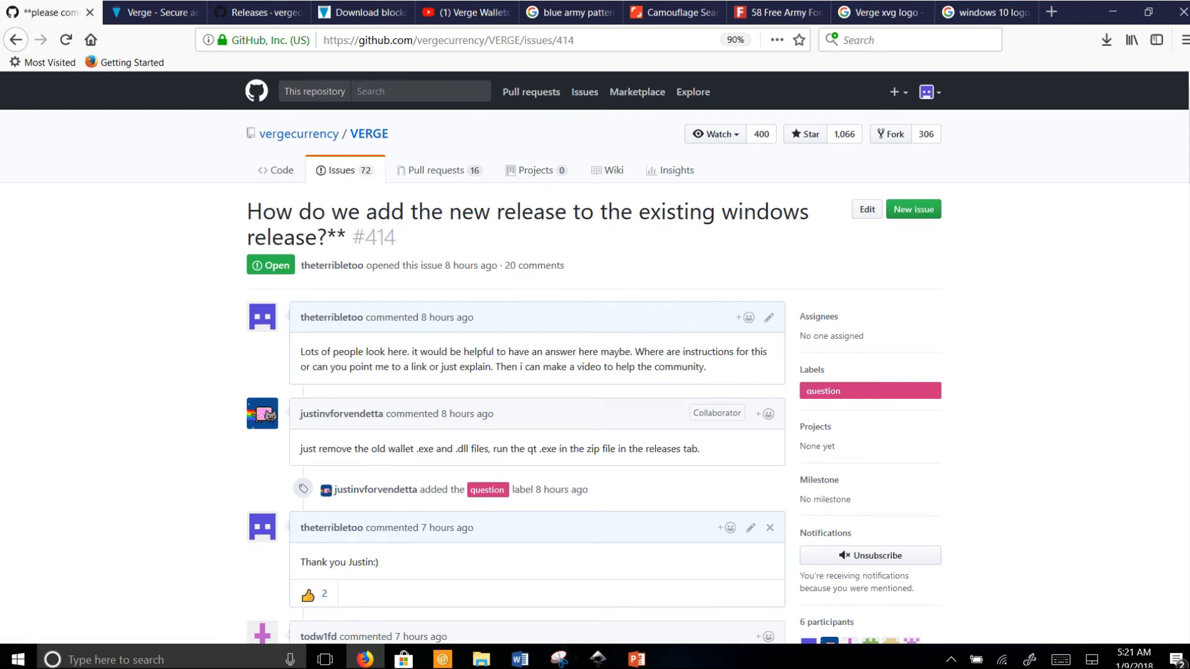
pyautogui.scroll(-10, 595, 372)
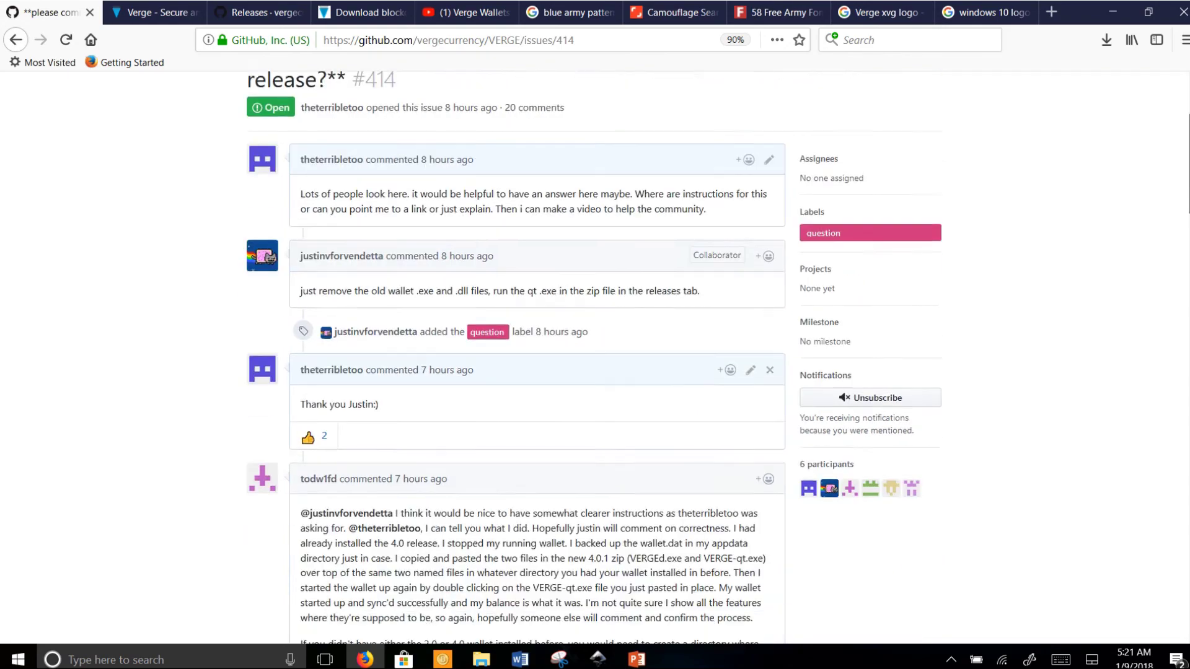
pyautogui.scroll(-8, 536, 359)
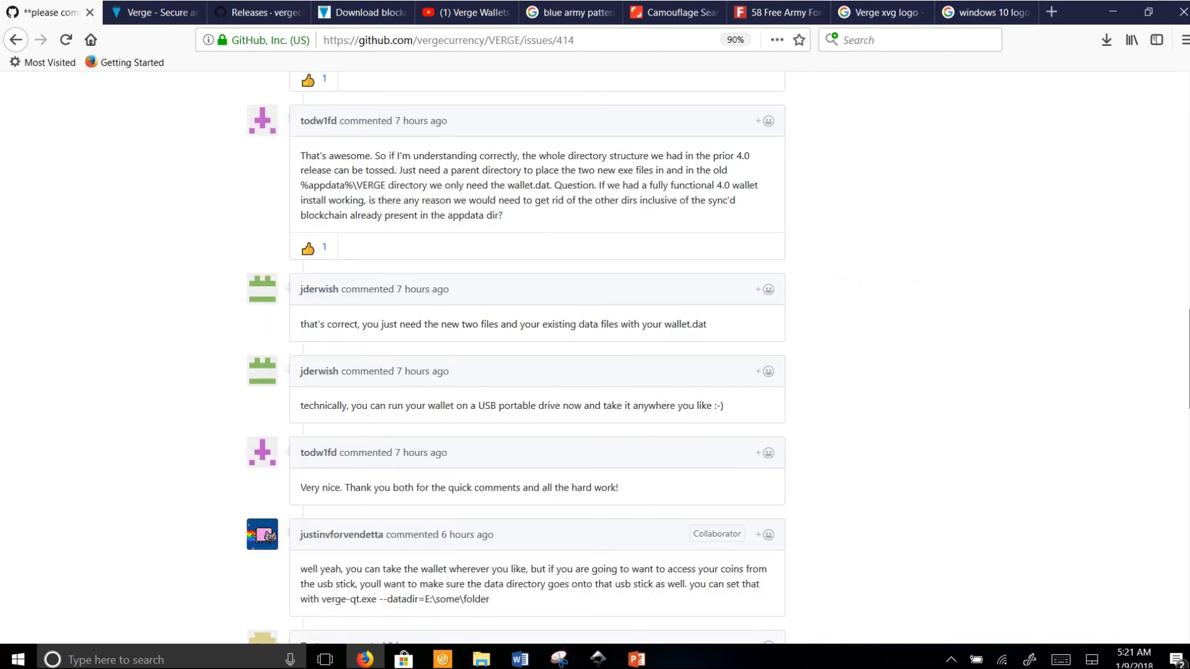
pyautogui.scroll(-10, 537, 359)
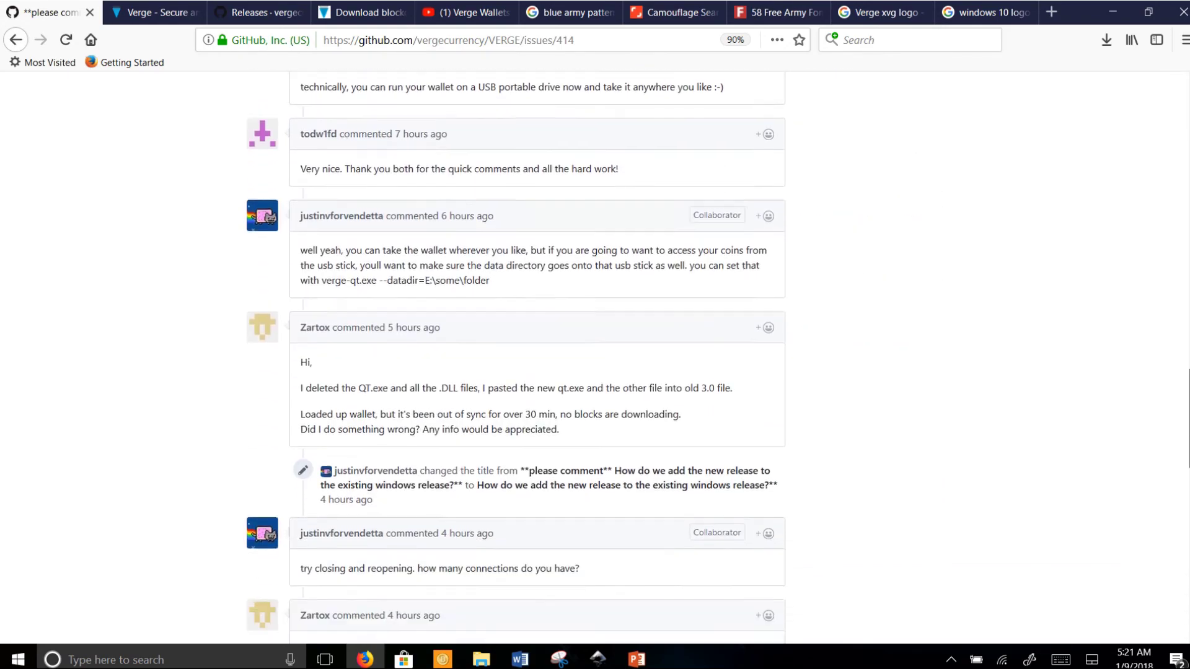
pyautogui.scroll(-3, 536, 359)
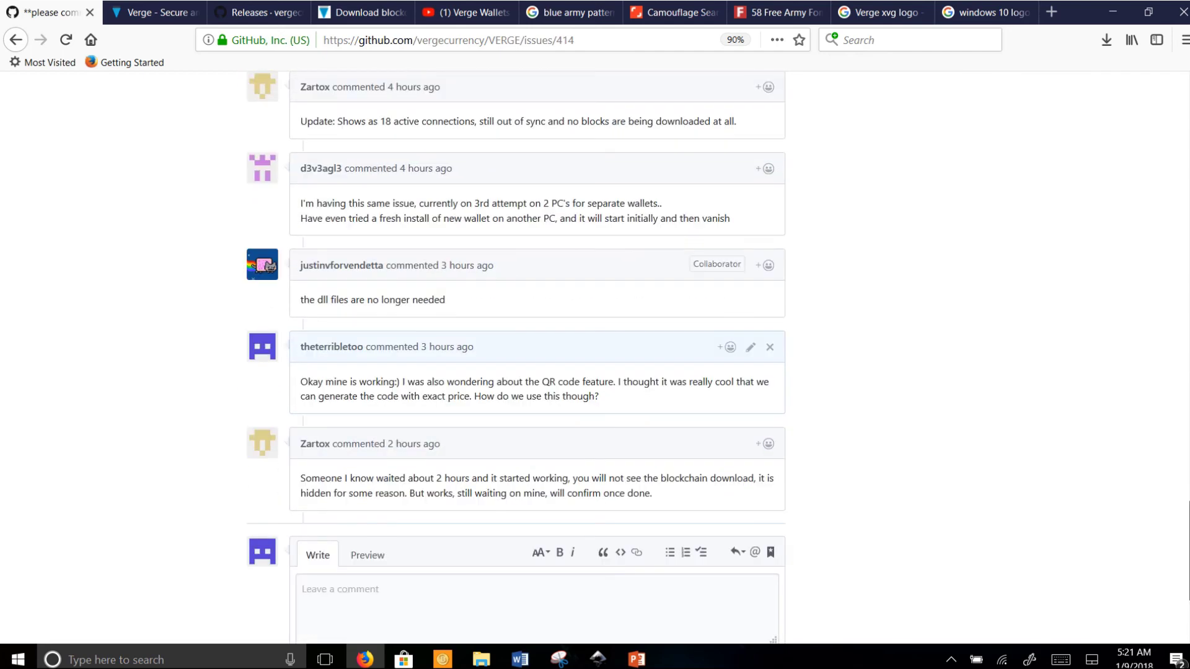
pyautogui.scroll(-3, 537, 359)
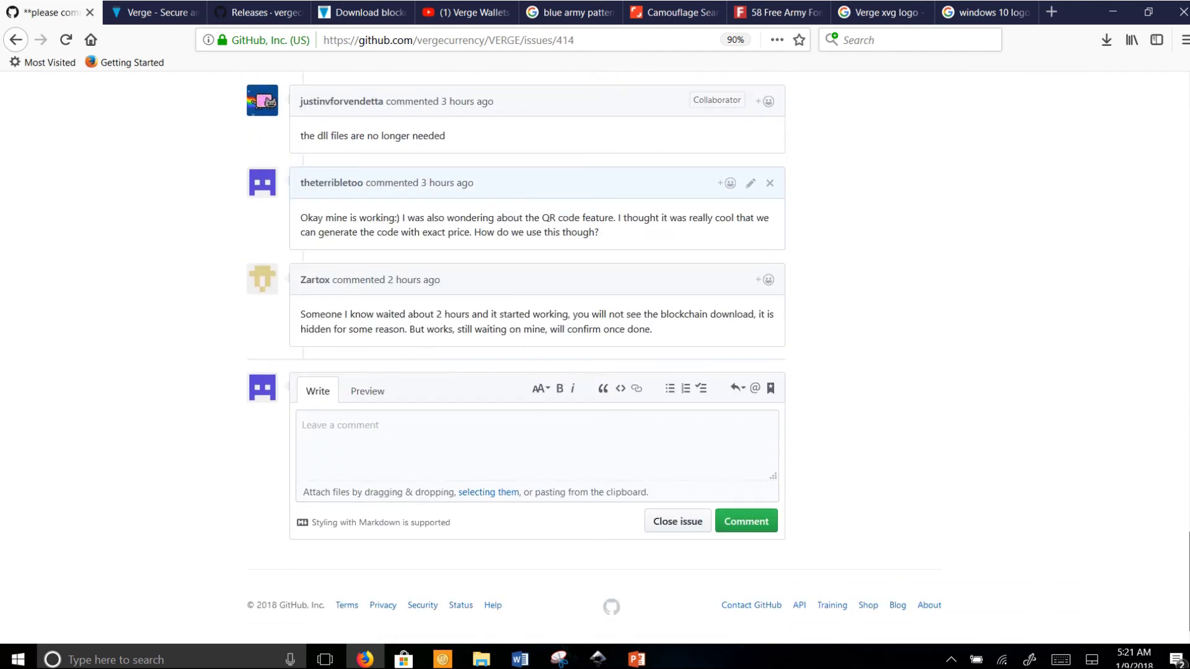
# Go back through the issue's comments on active connections, the USB data directory and which files the new release needs
pyautogui.scroll(15, 1177, 503)
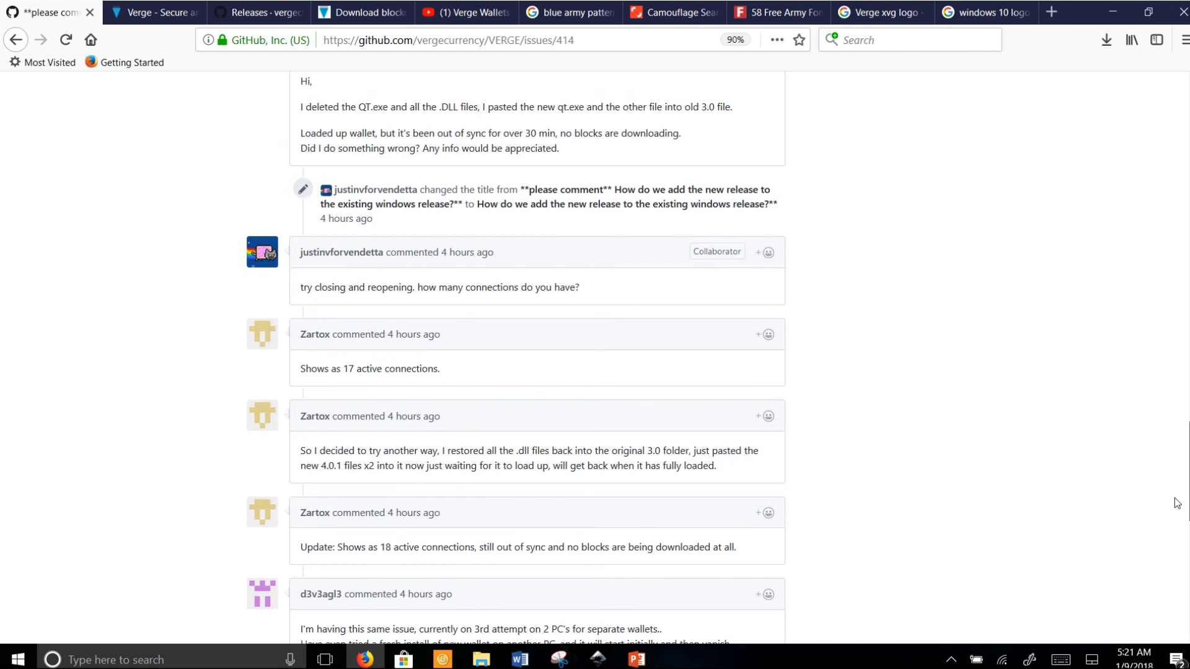
pyautogui.scroll(3, 1177, 503)
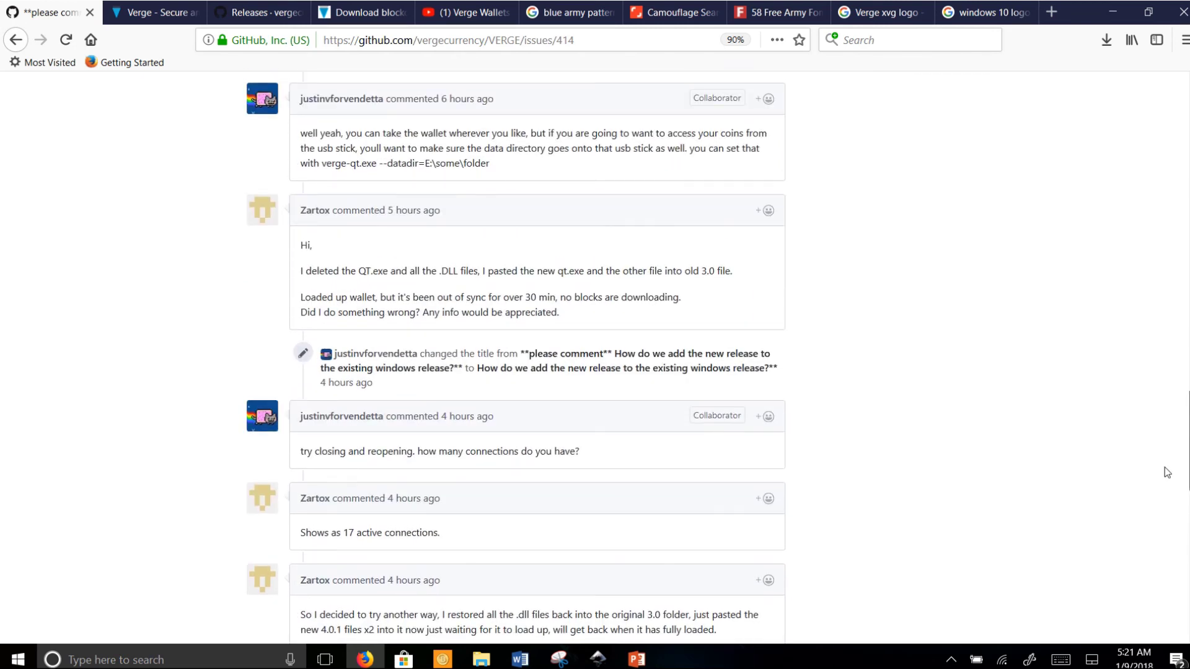
pyautogui.scroll(3, 1167, 472)
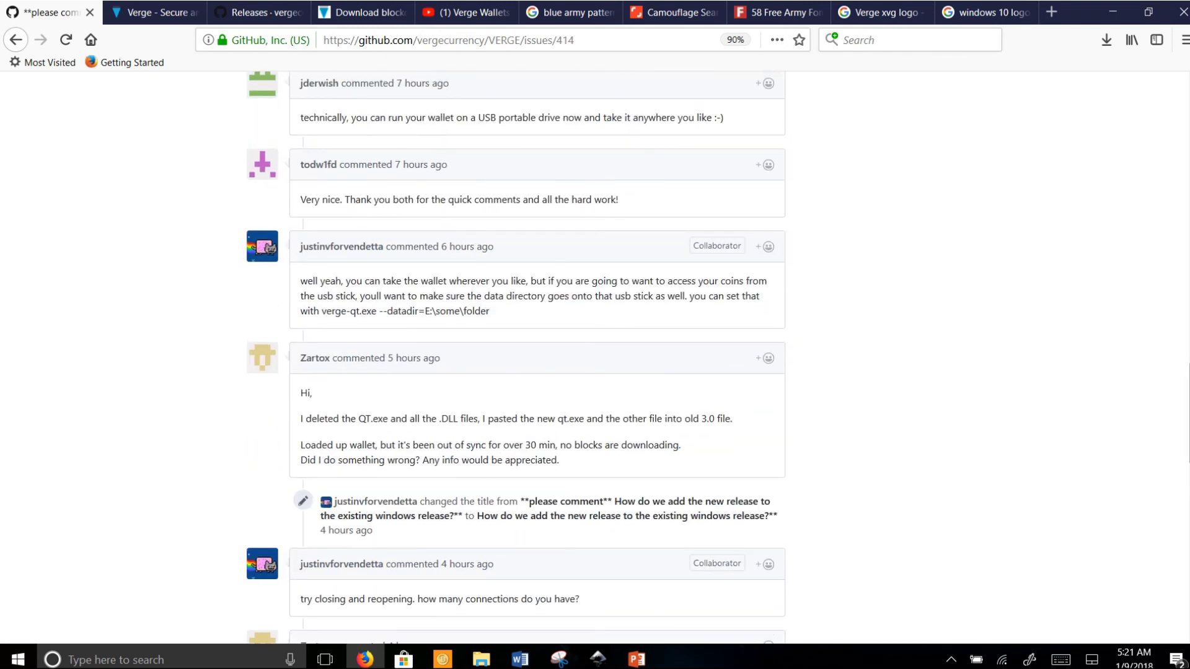
pyautogui.scroll(2, 537, 357)
pyautogui.scroll(3, 536, 357)
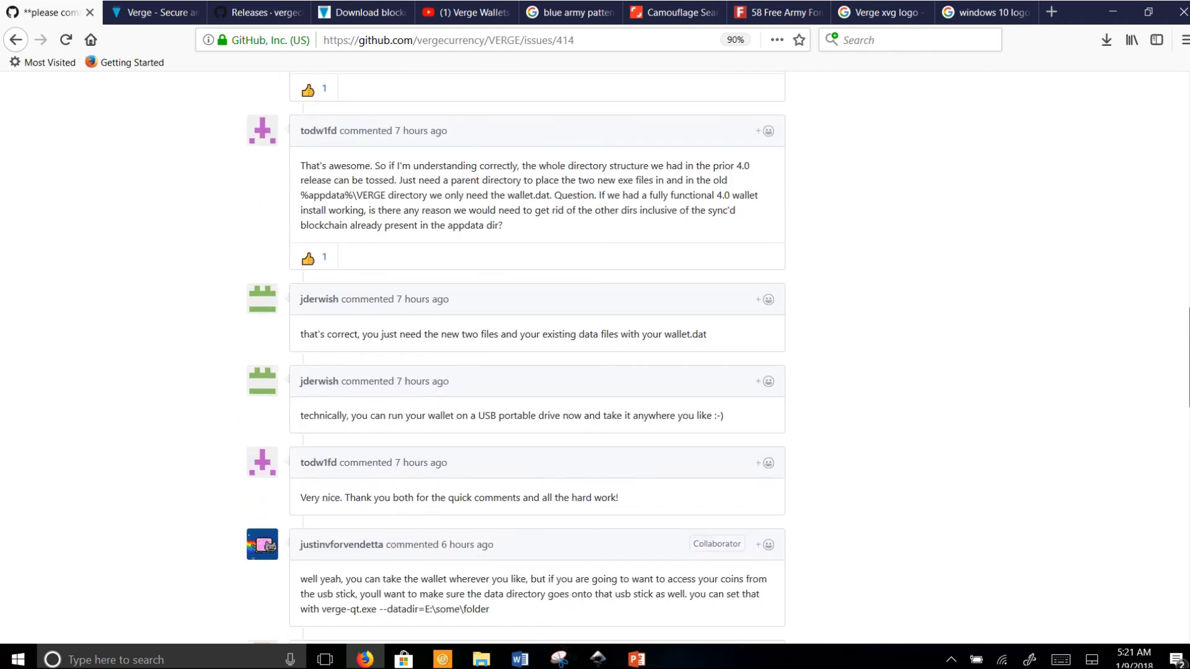
# Read the collaborator's comment about keeping the data directory on a USB stick with verge-qt.exe --datadir, highlighting its text while reading
pyautogui.scroll(-2, 536, 357)
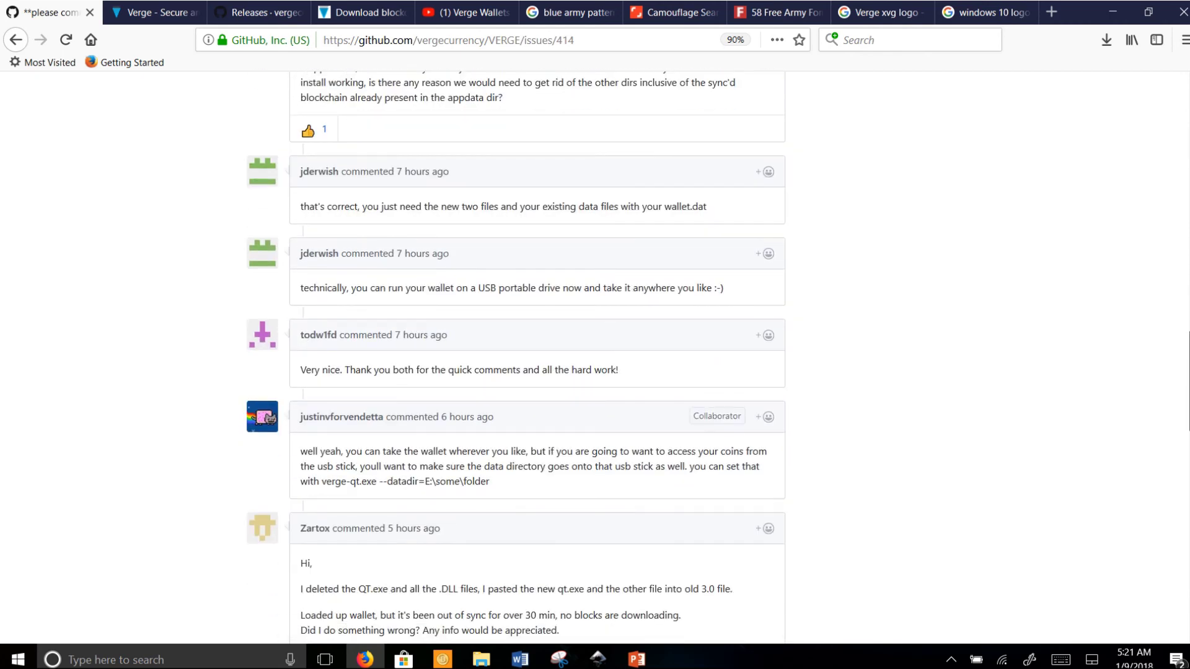
pyautogui.scroll(-1, 536, 358)
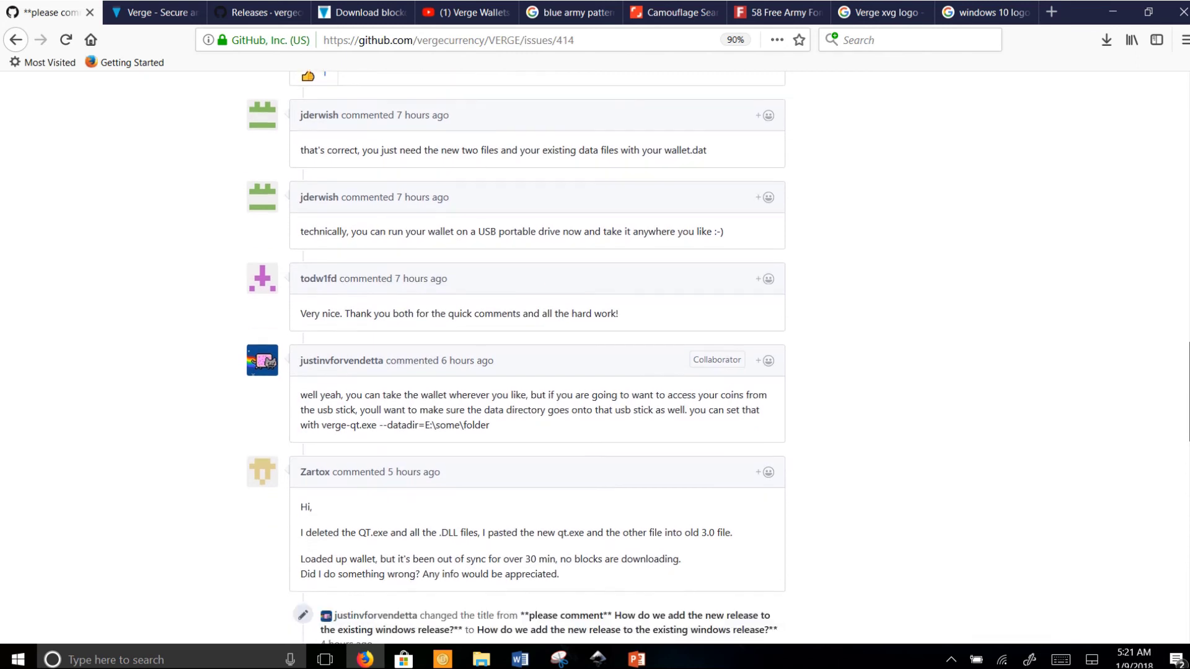
pyautogui.scroll(-1, 591, 280)
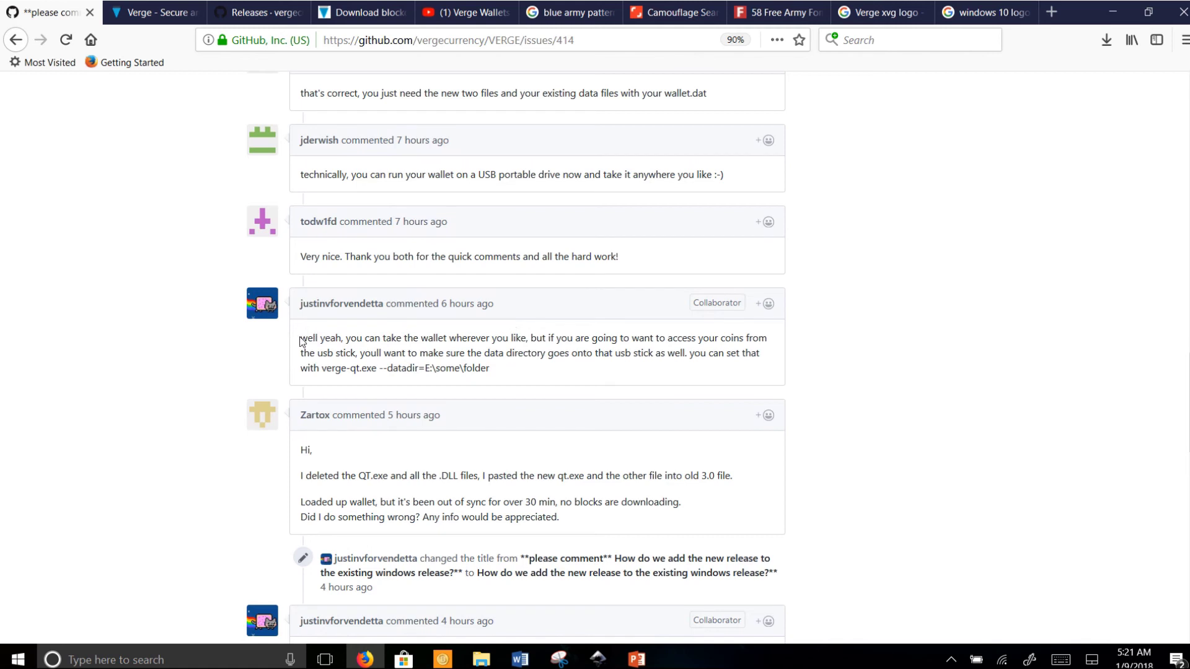
pyautogui.moveTo(302, 340); pyautogui.dragTo(693, 362)
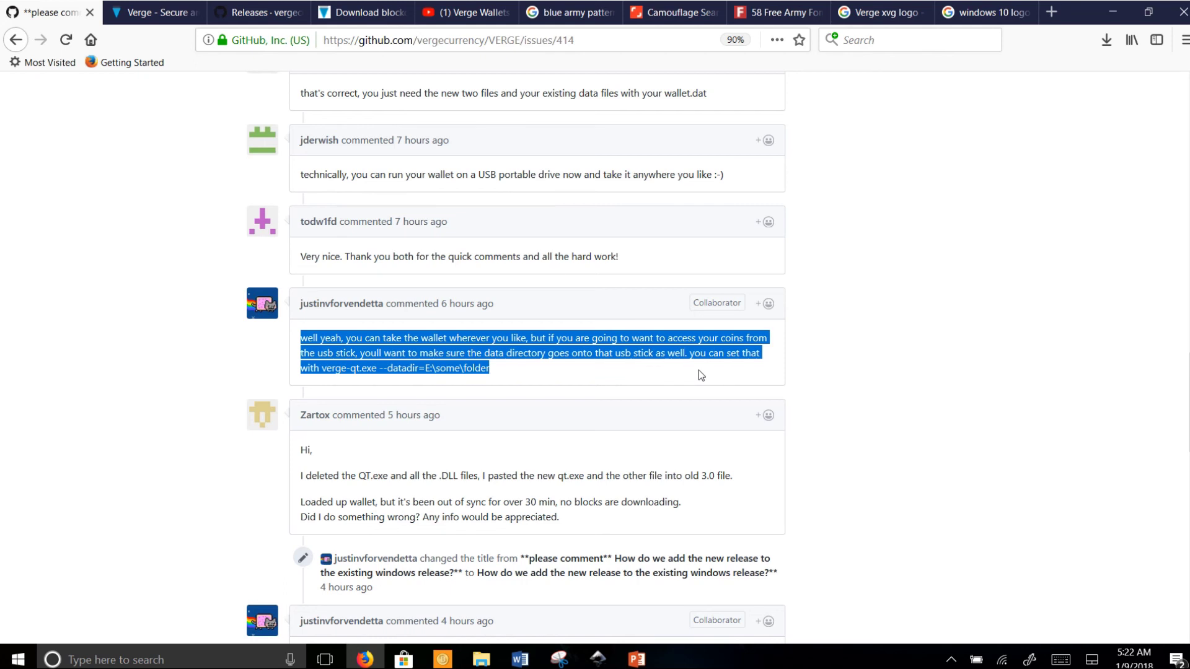
pyautogui.click(699, 372)
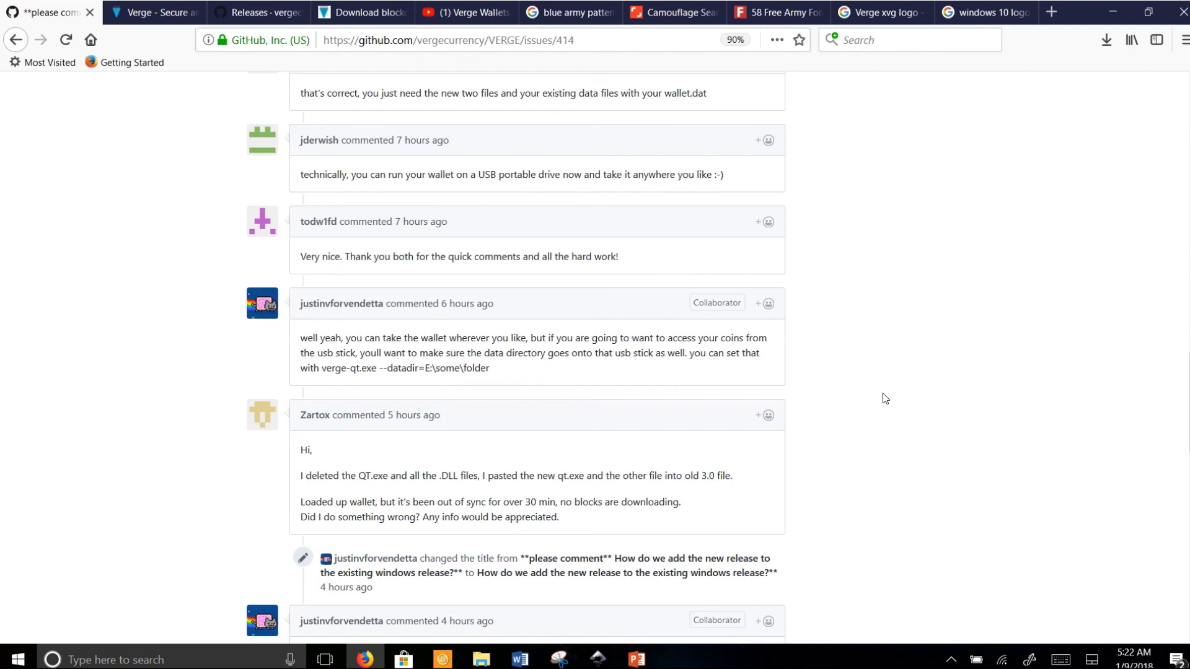
# Minimize the browser to check the Verge wallet's loading screen on the desktop and preview the open folder and browser windows
pyautogui.click(1122, 7)
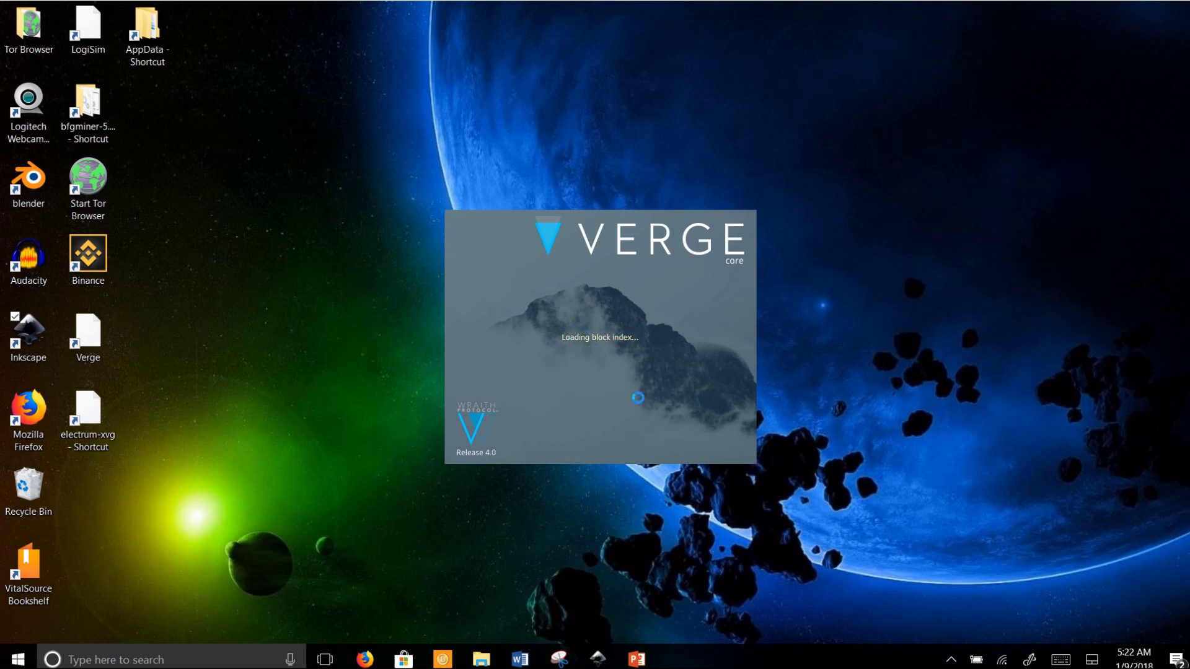
pyautogui.moveTo(598, 659)
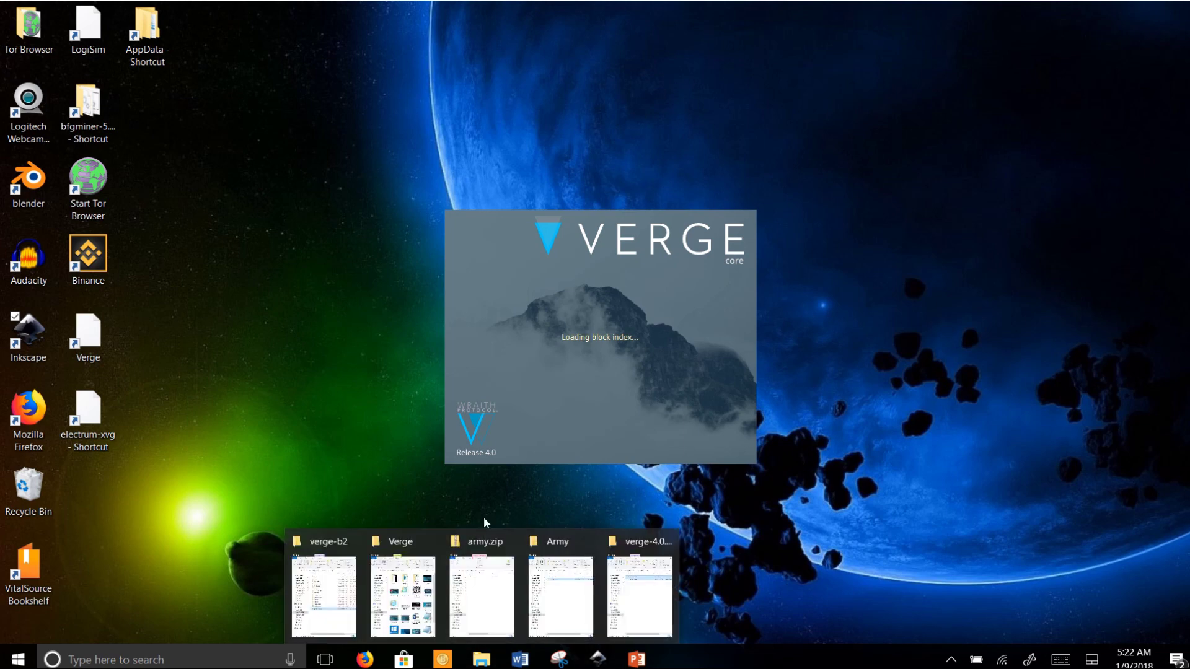
pyautogui.moveTo(364, 659)
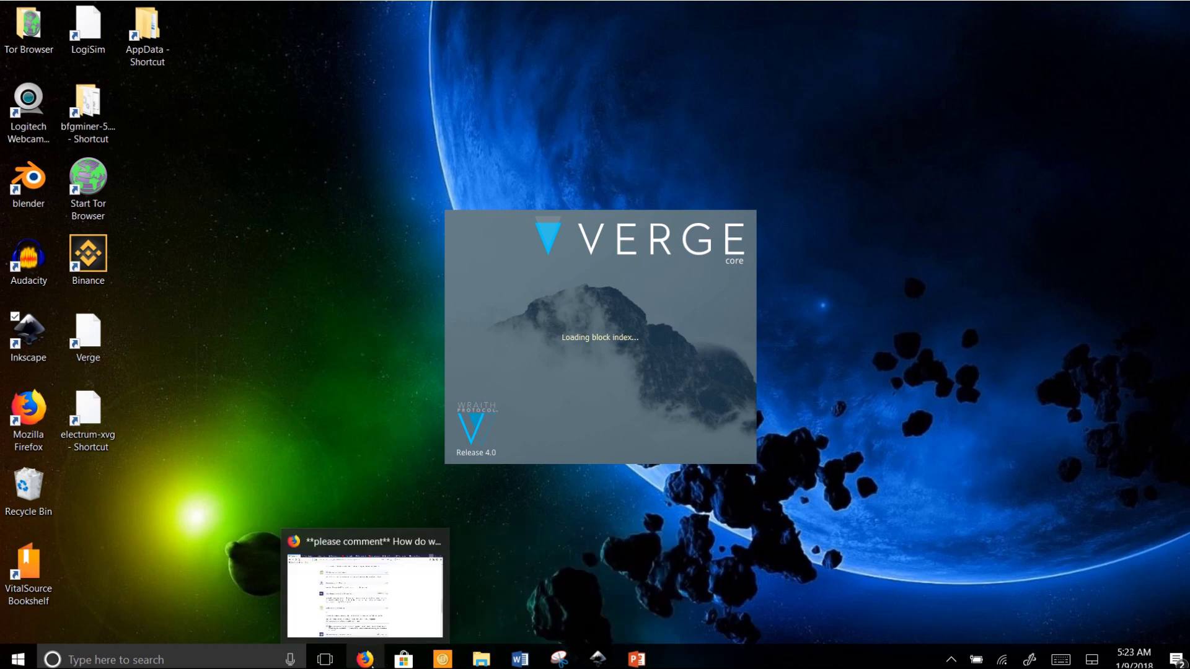